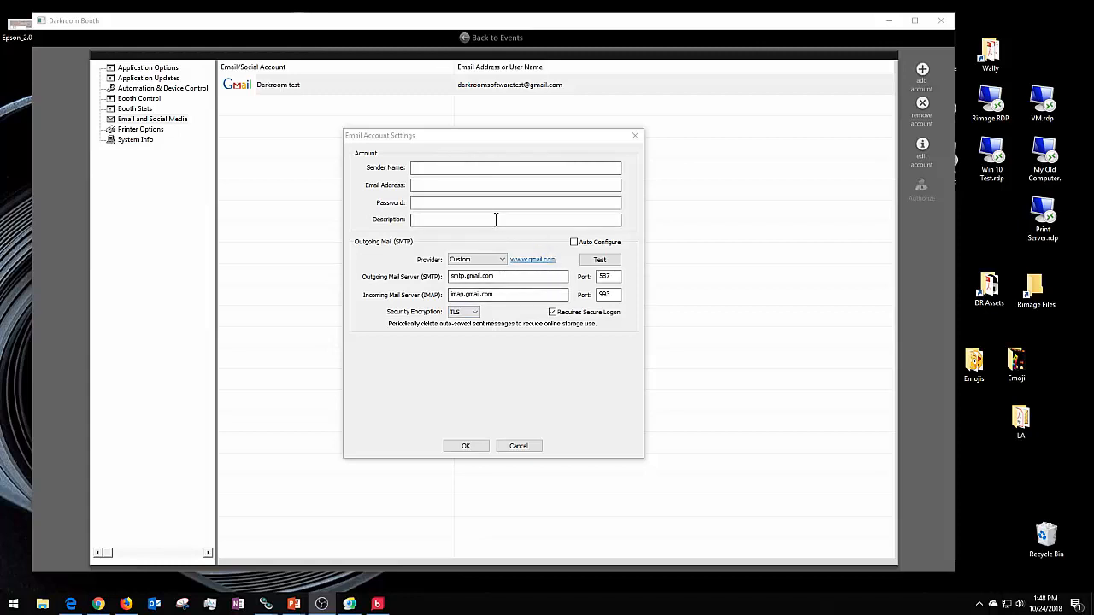
Step: Discard the blank email account form and maximize the program window
{"action": "left_click", "coordinate": [914, 25]}
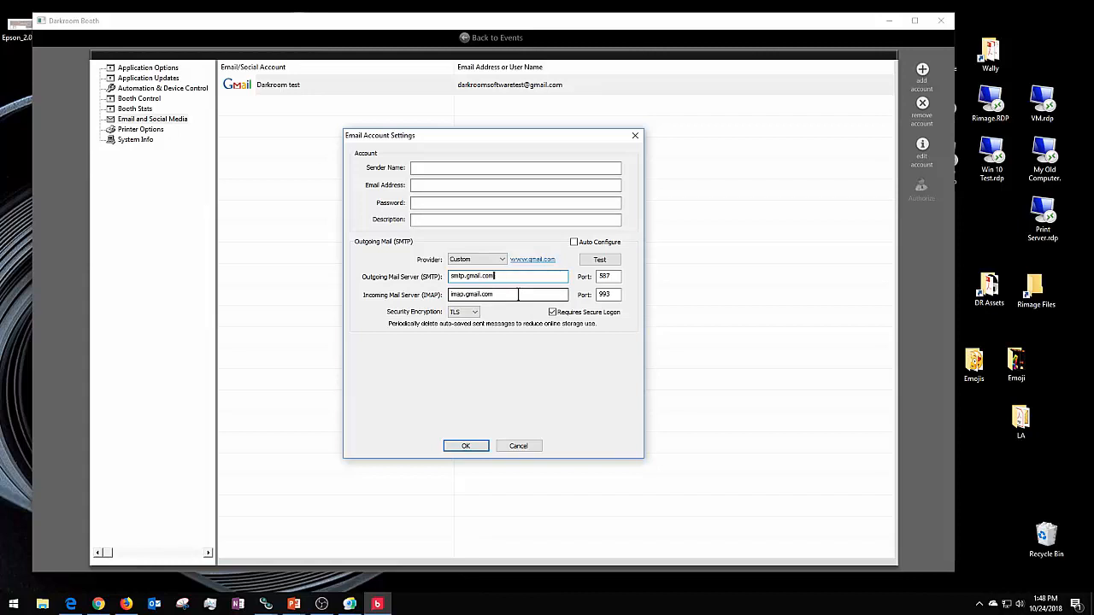
{"action": "left_click", "coordinate": [519, 446]}
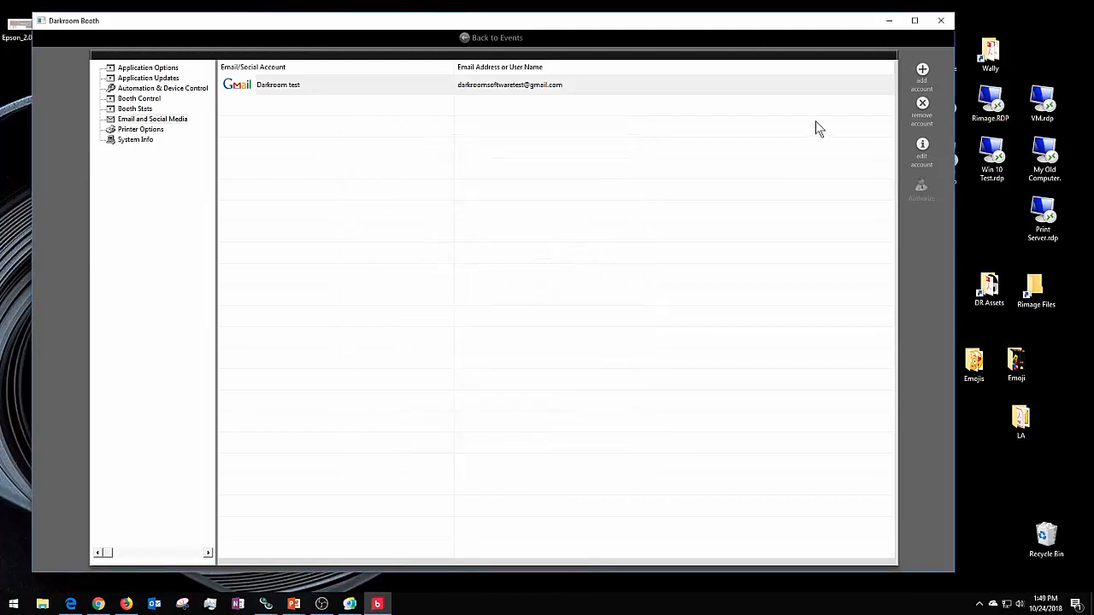
{"action": "left_click", "coordinate": [914, 20]}
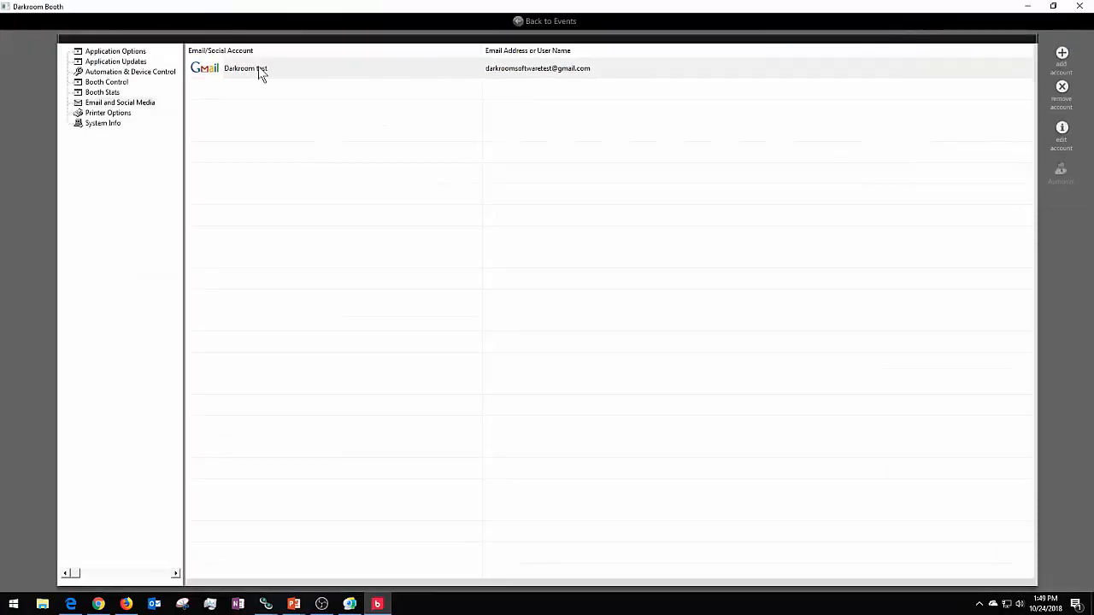
Step: Open the Darkroom test Gmail account's settings and review its sender name, email address, password and description fields
{"action": "double_click", "coordinate": [259, 72]}
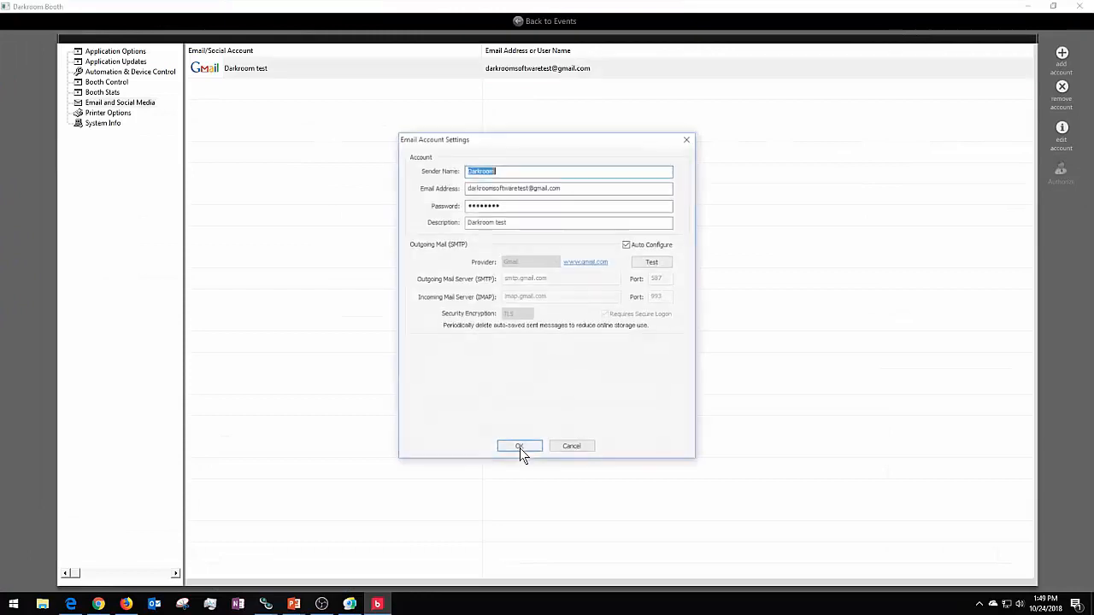
{"action": "left_click", "coordinate": [522, 169]}
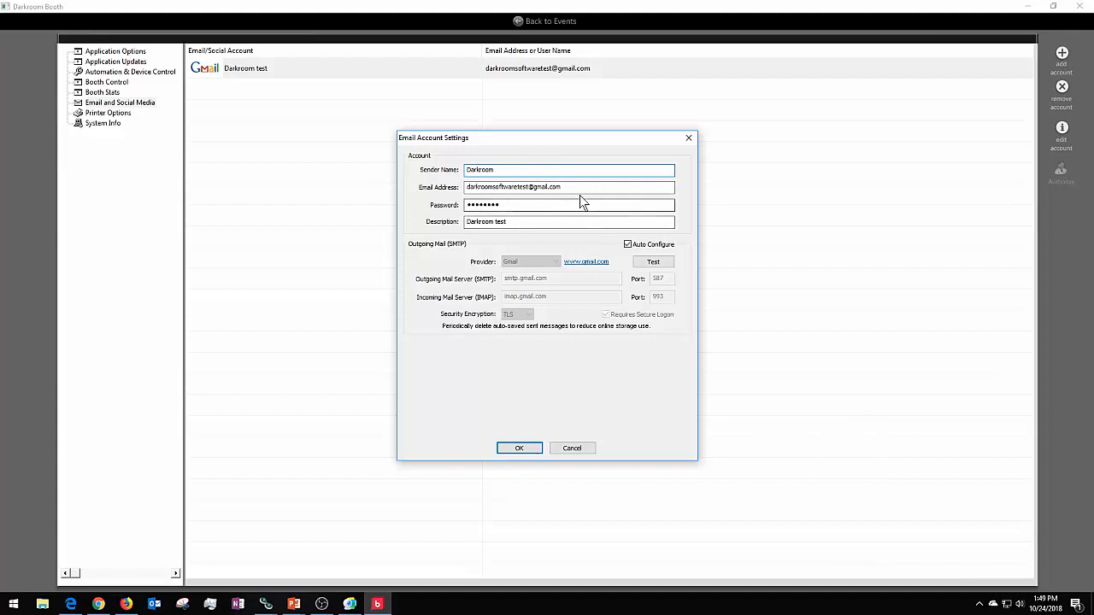
{"action": "left_click", "coordinate": [652, 190]}
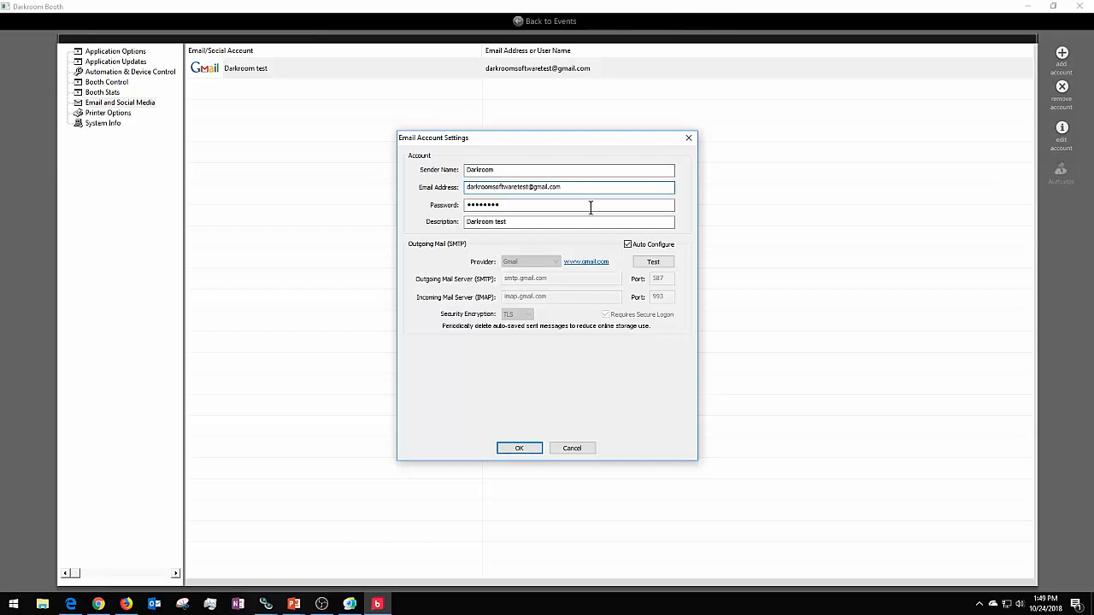
{"action": "left_click", "coordinate": [524, 205]}
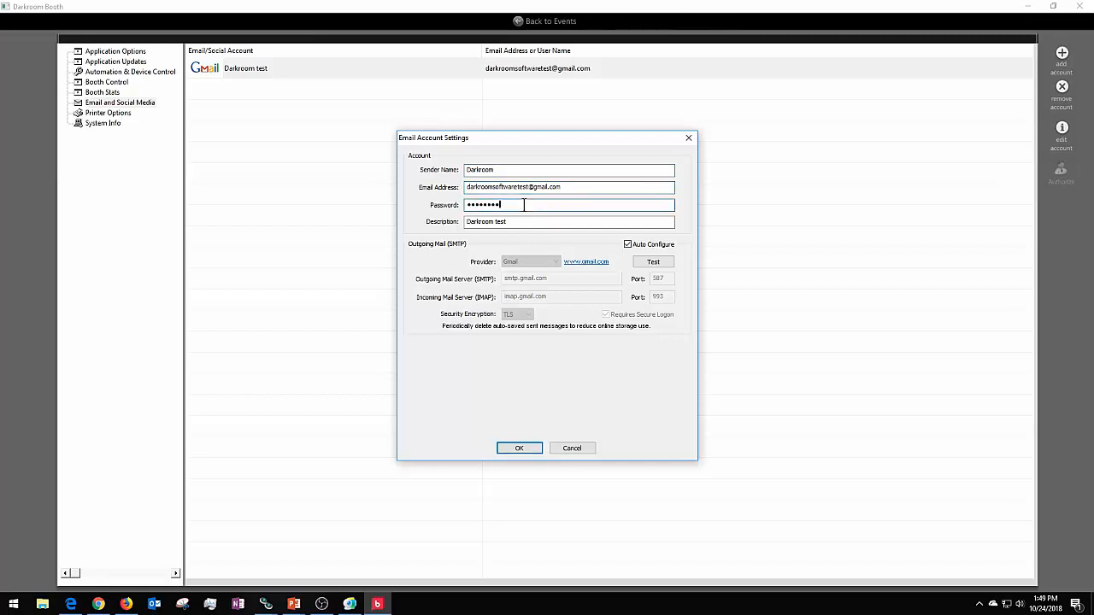
{"action": "left_click", "coordinate": [524, 224]}
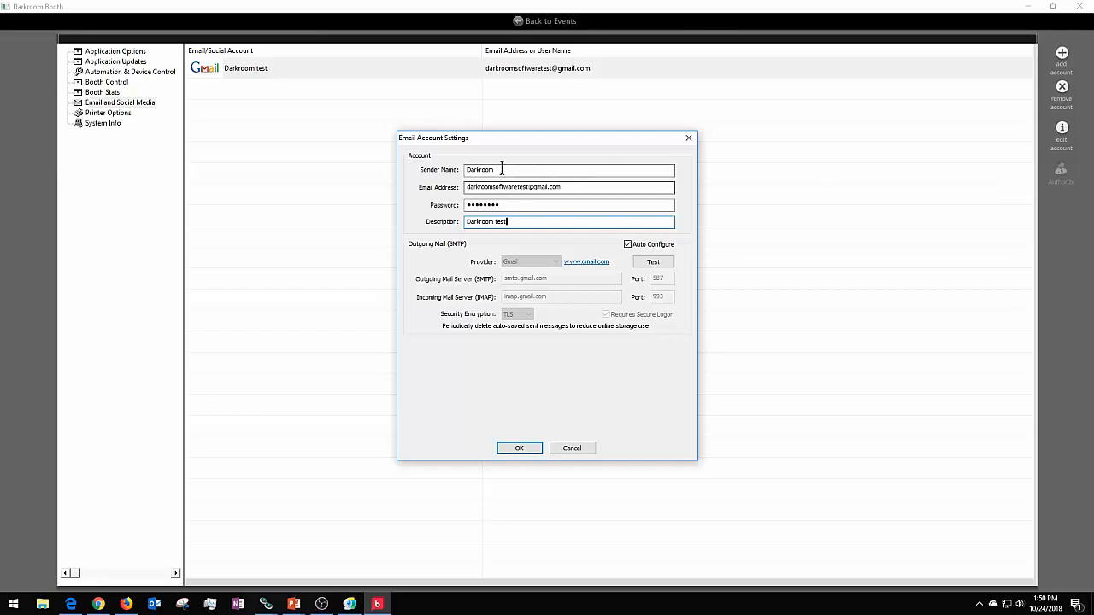
Step: Test the Gmail account's outgoing mail connection twice, dismissing each result
{"action": "left_click", "coordinate": [647, 265]}
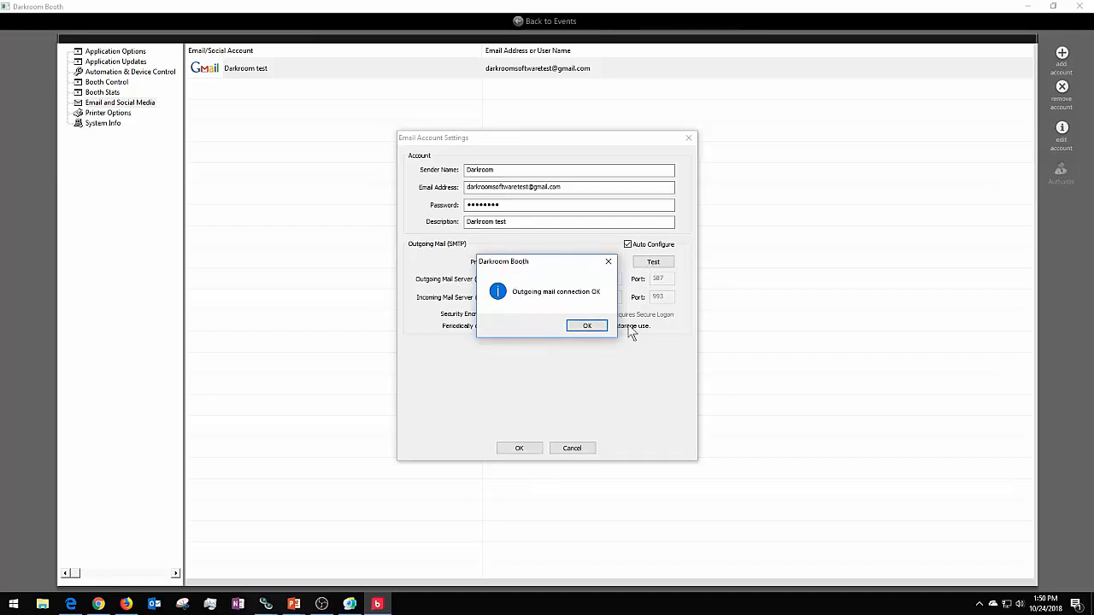
{"action": "left_click", "coordinate": [608, 262]}
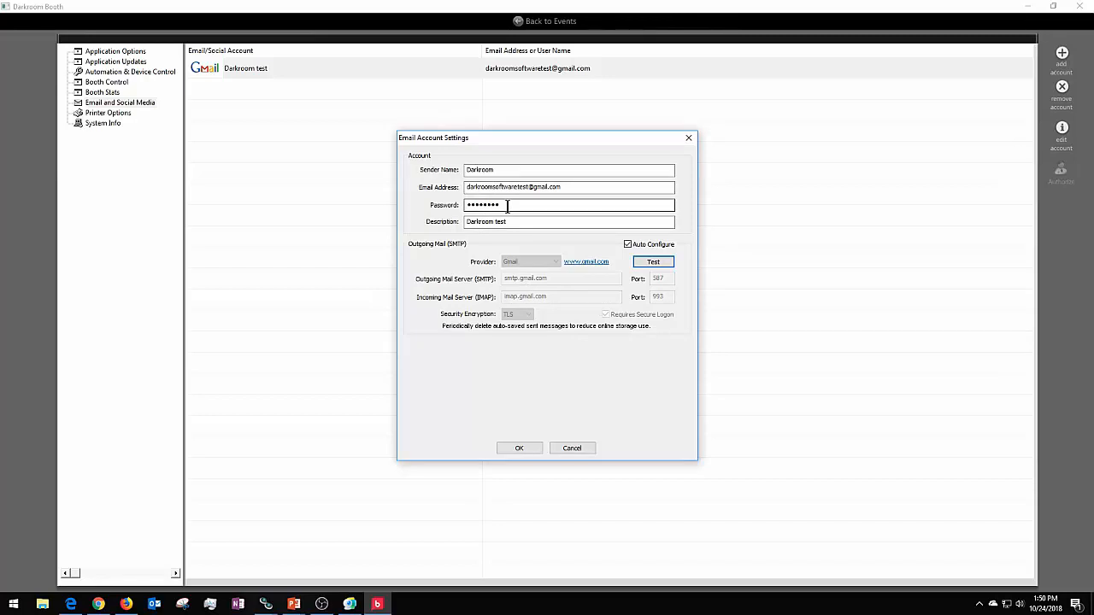
{"action": "left_click", "coordinate": [654, 265]}
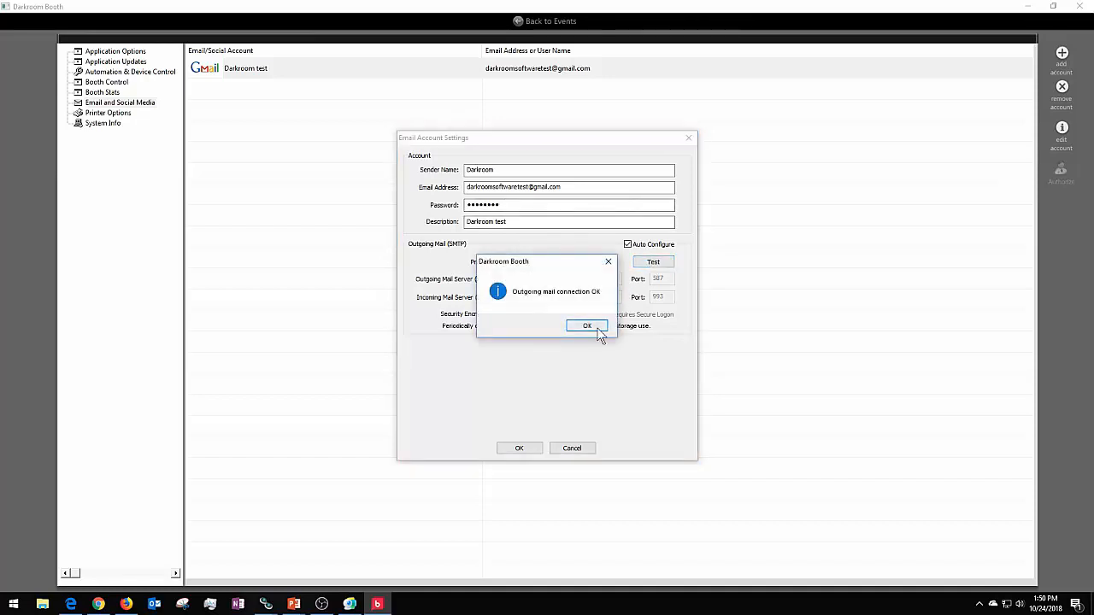
{"action": "left_click", "coordinate": [597, 331]}
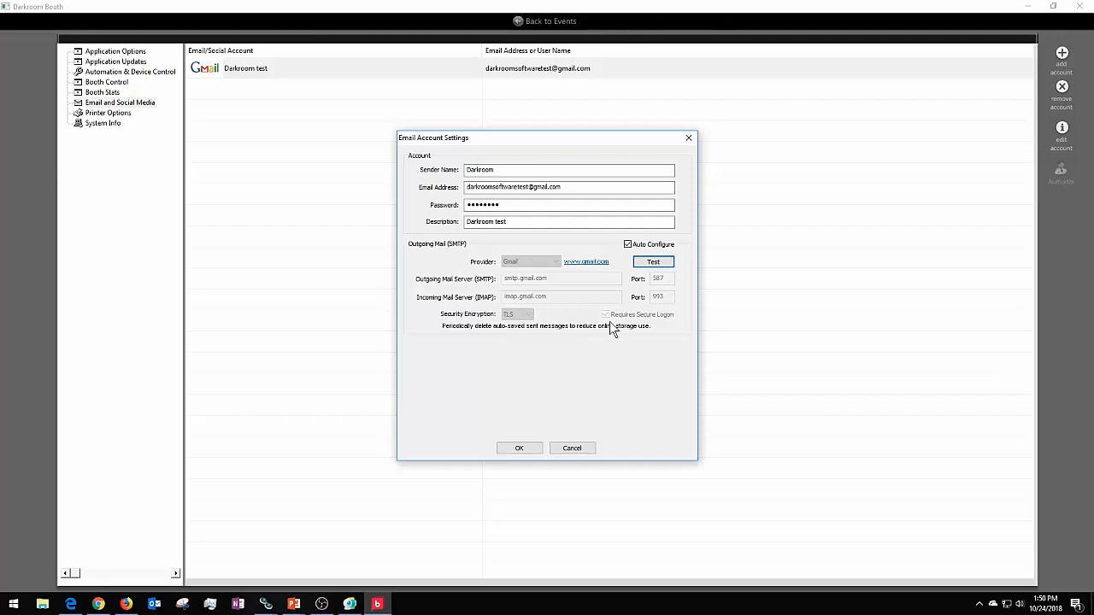
Step: Try the connection test with an extra "x" added at the start of the account's email address
{"action": "left_click", "coordinate": [471, 186]}
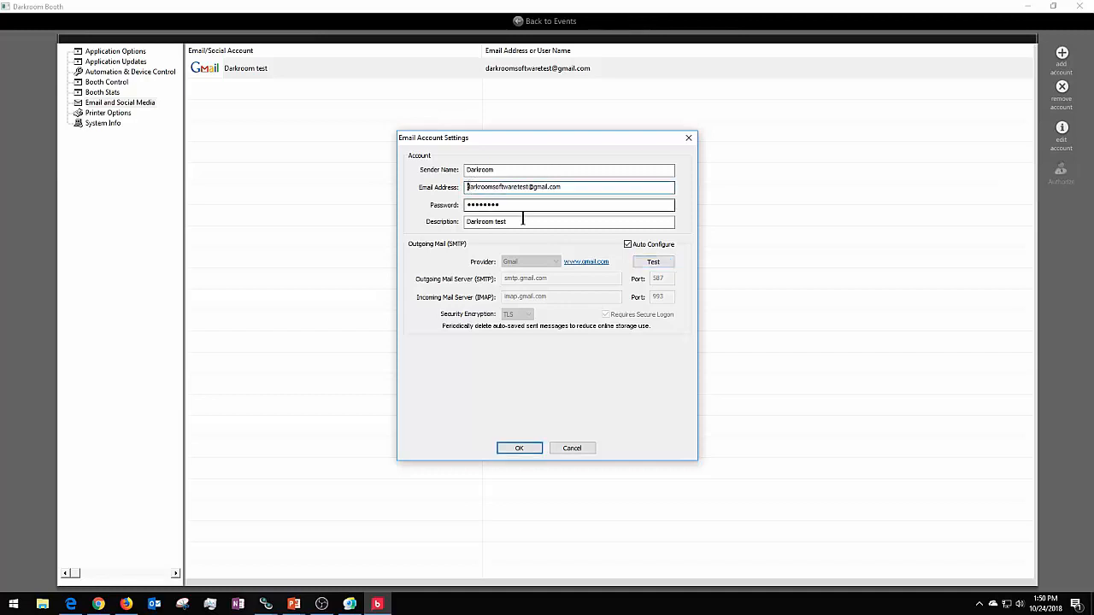
{"action": "type", "text": "x"}
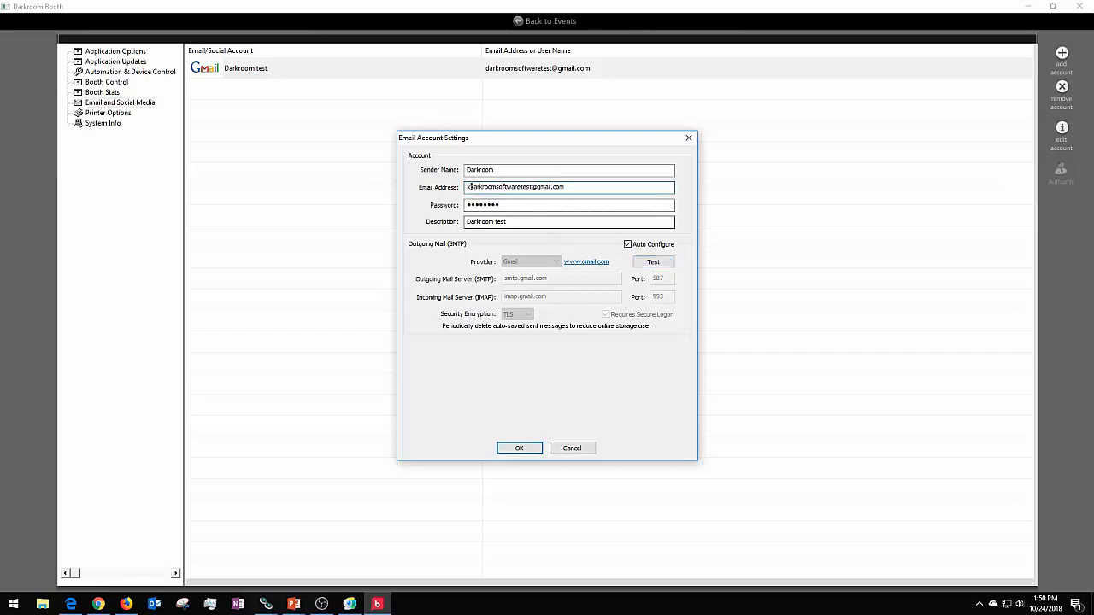
{"action": "left_click", "coordinate": [651, 264]}
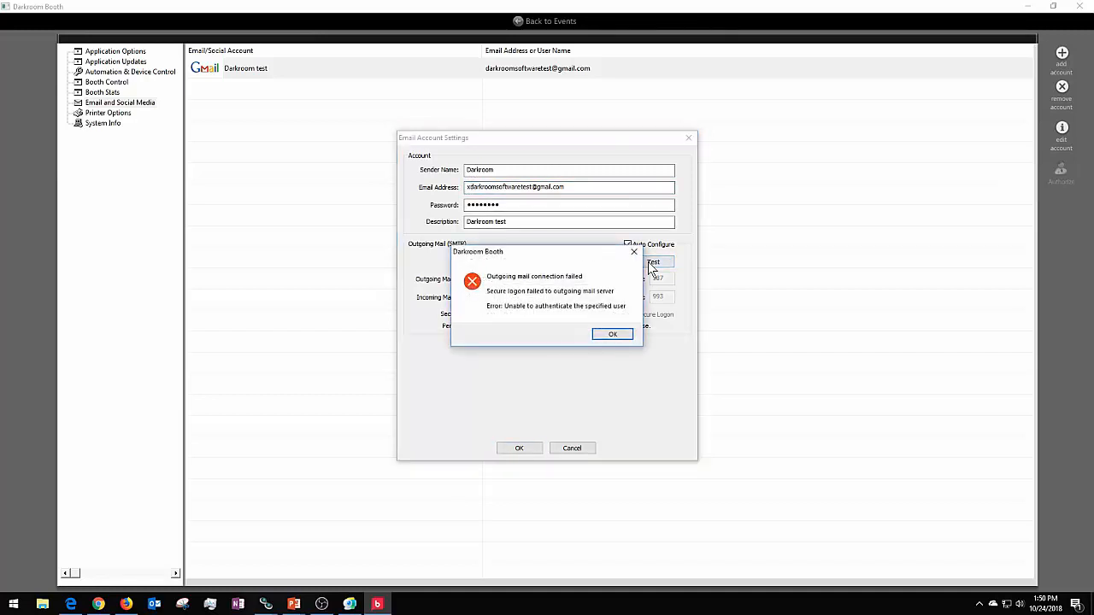
{"action": "left_click", "coordinate": [616, 335]}
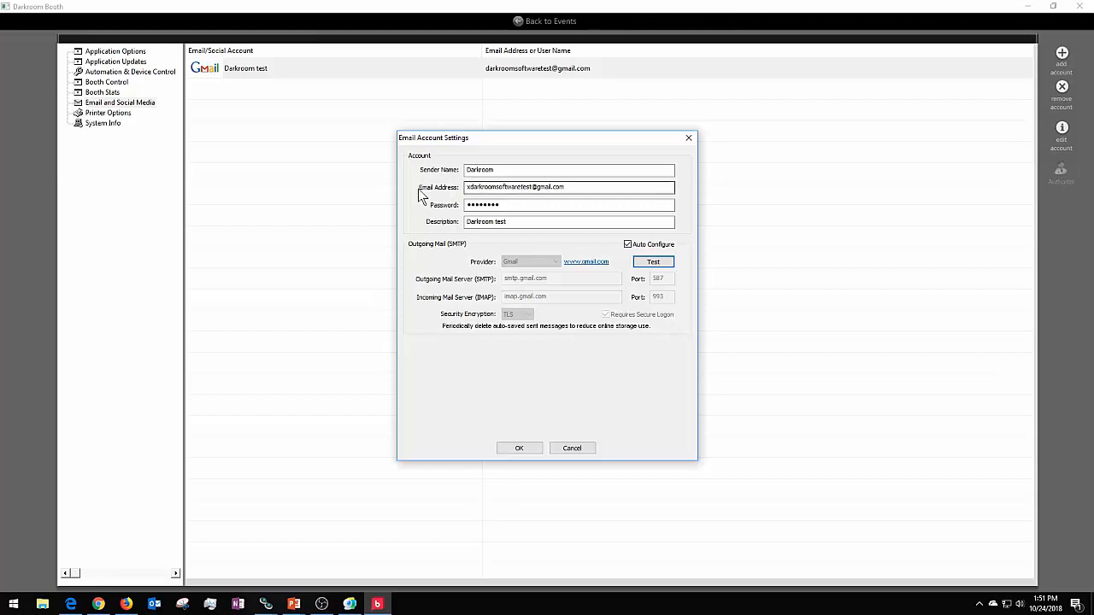
Step: Remove the extra "x" from the email address and retest the outgoing mail connection
{"action": "left_click", "coordinate": [470, 188]}
{"action": "key", "text": "BackSpace"}
{"action": "left_click", "coordinate": [654, 263]}
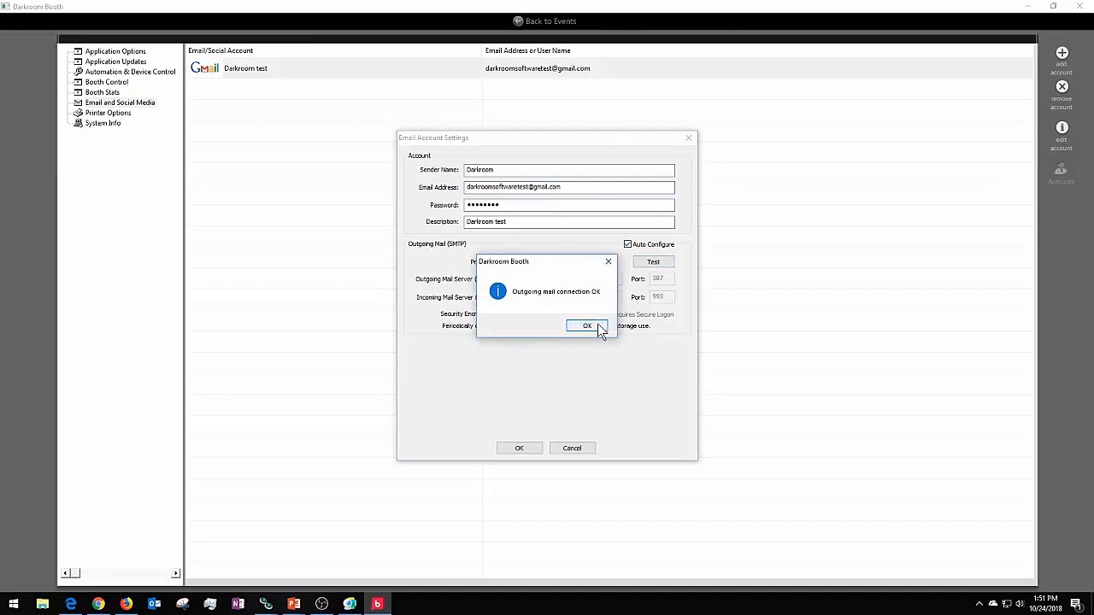
{"action": "left_click", "coordinate": [590, 328]}
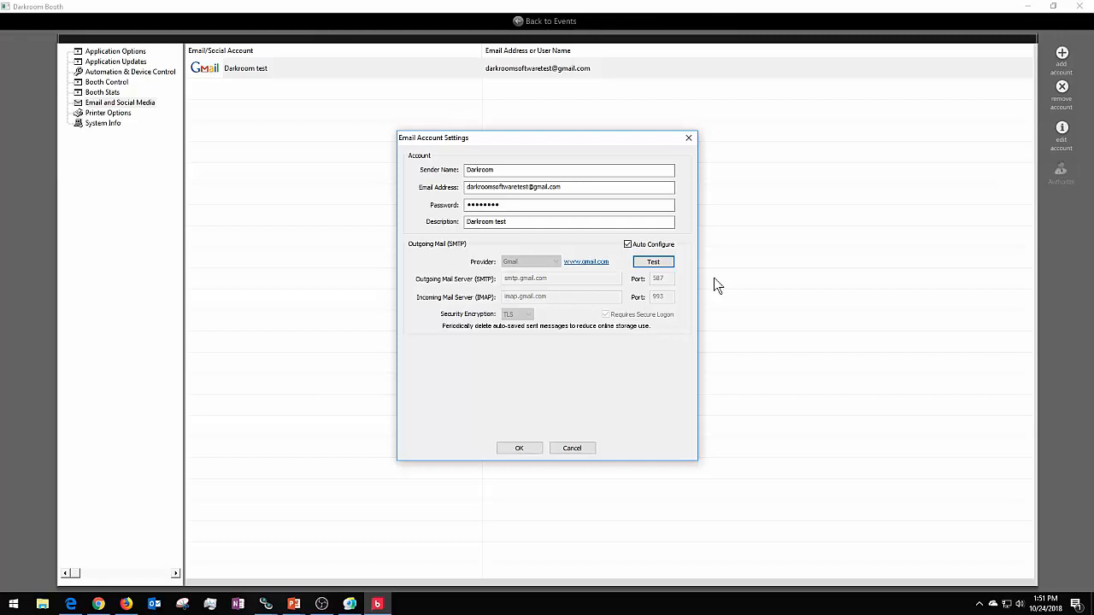
{"action": "left_click", "coordinate": [654, 263]}
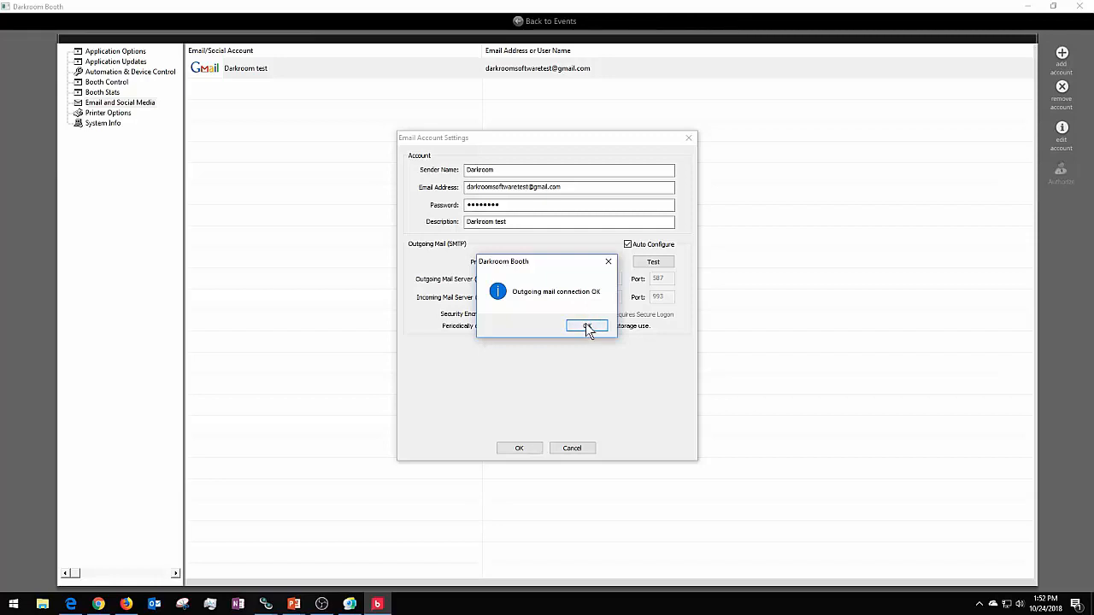
{"action": "left_click", "coordinate": [588, 325]}
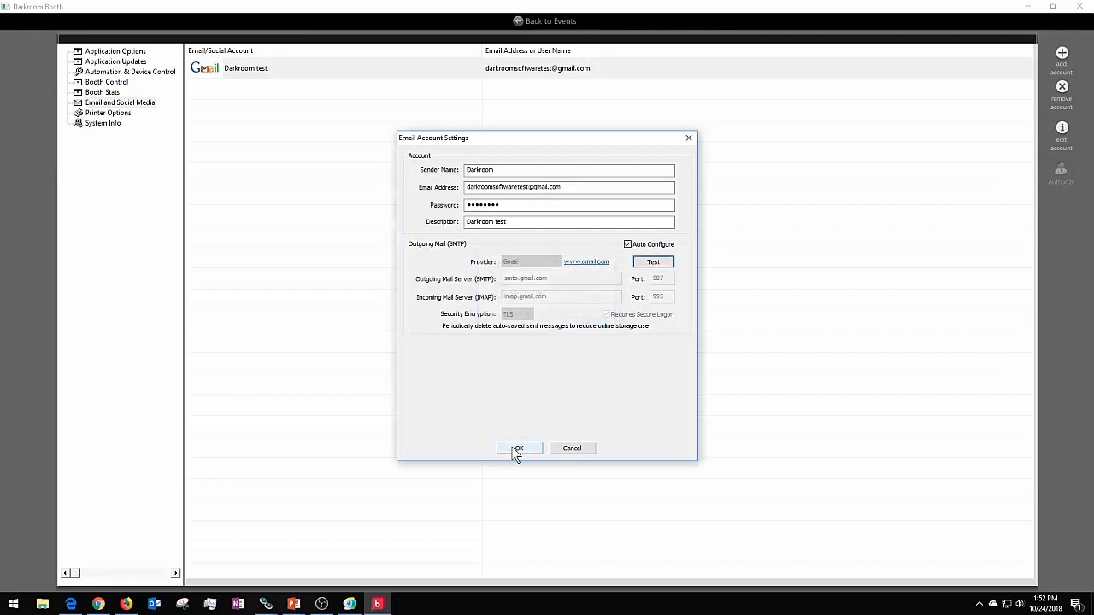
Step: Save the Gmail account settings and return to the events
{"action": "left_click", "coordinate": [518, 449]}
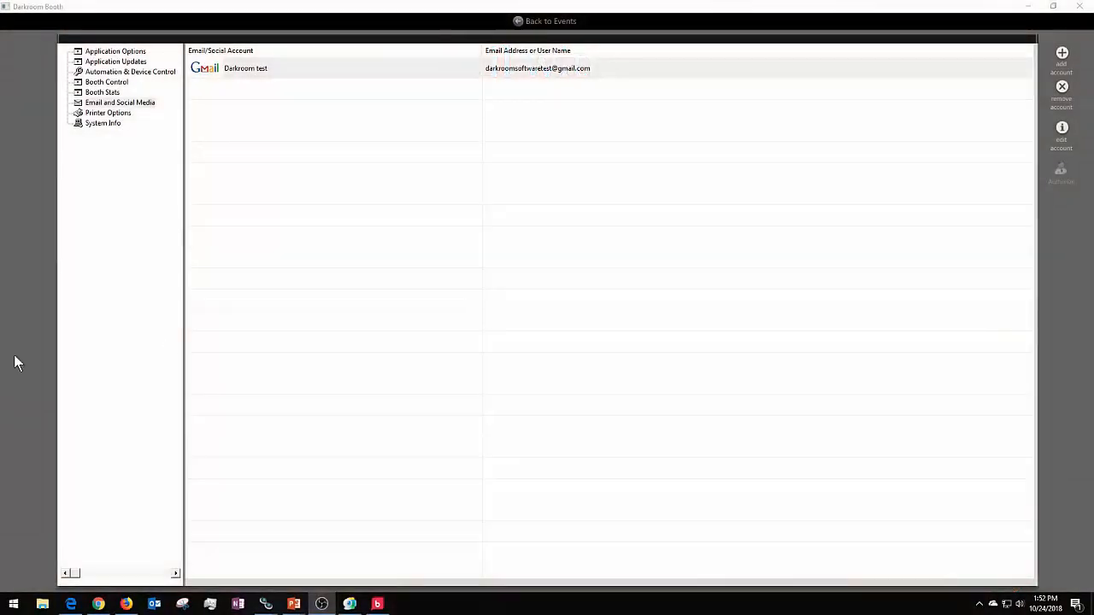
{"action": "left_click", "coordinate": [543, 22]}
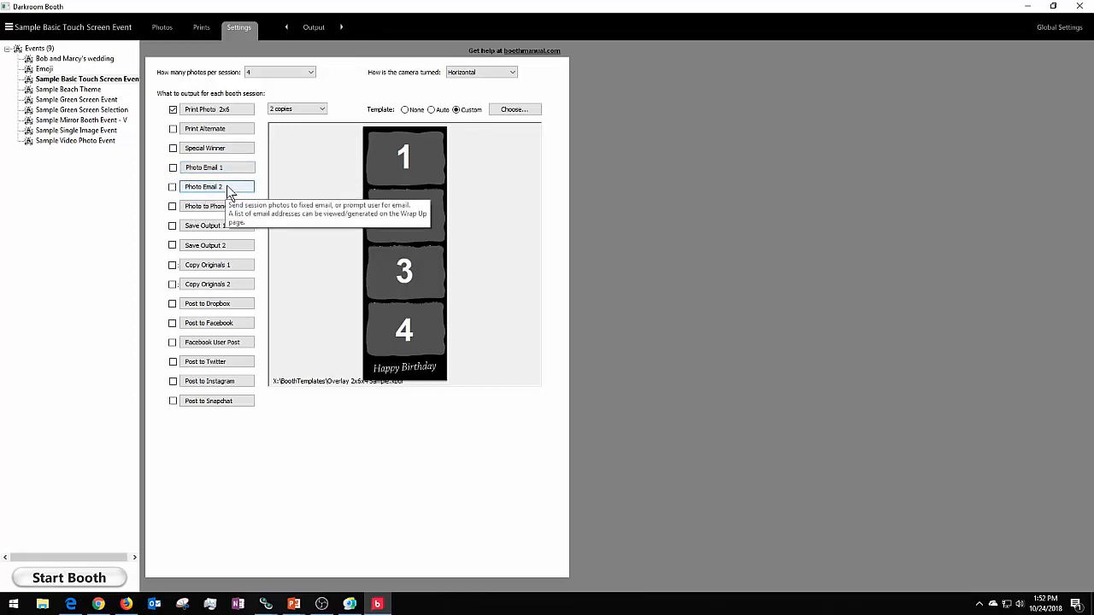
Step: Examine the account and delivery properties of the Photo Email 2 output, leaving them without saving
{"action": "left_click", "coordinate": [229, 190]}
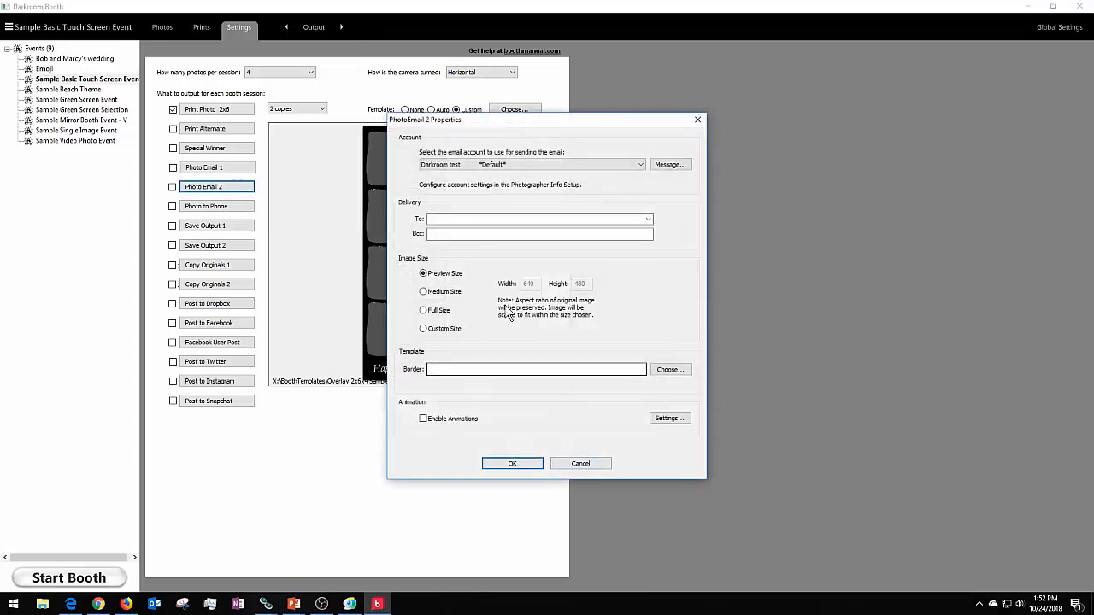
{"action": "left_click", "coordinate": [435, 220]}
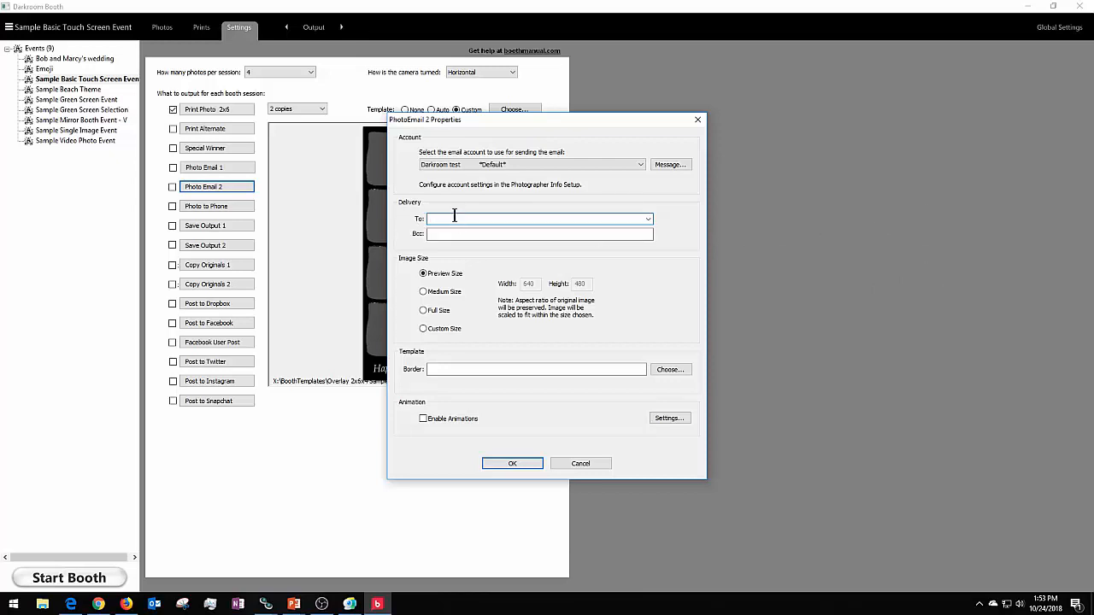
{"action": "left_click", "coordinate": [569, 466]}
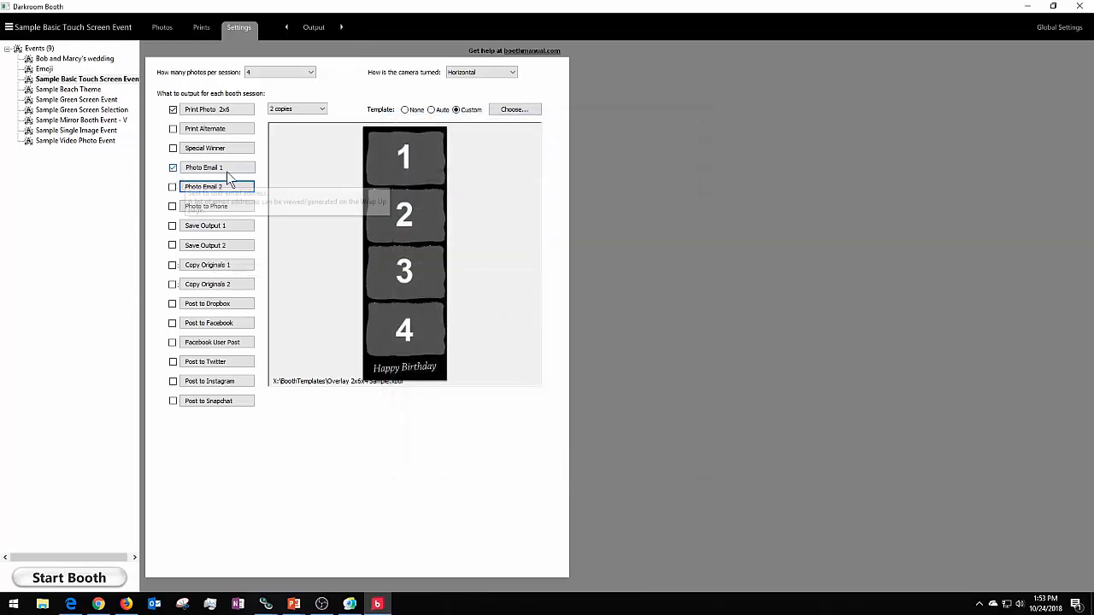
Step: Enable the Photo Email 1 output and keep the default Darkroom test account as its sending account
{"action": "left_click", "coordinate": [173, 168]}
{"action": "left_click", "coordinate": [218, 167]}
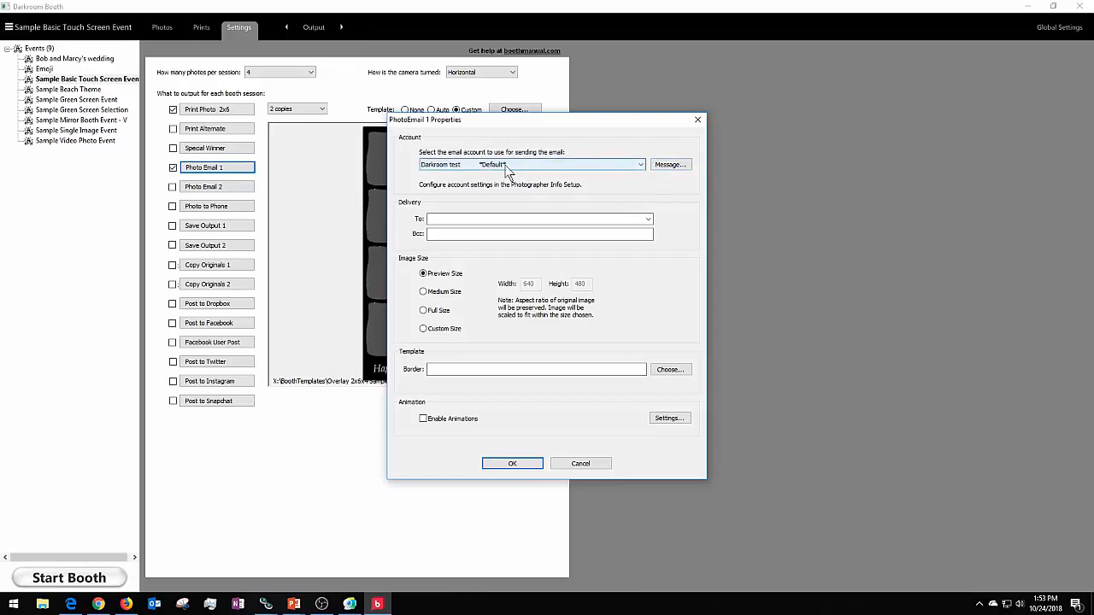
{"action": "left_click", "coordinate": [452, 171]}
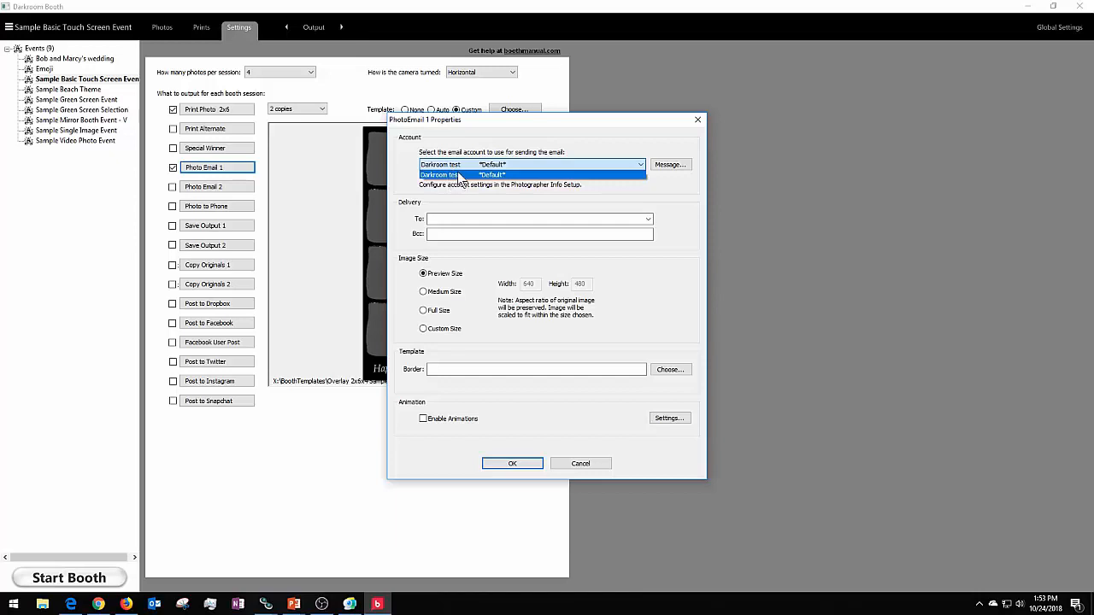
{"action": "left_click", "coordinate": [463, 168]}
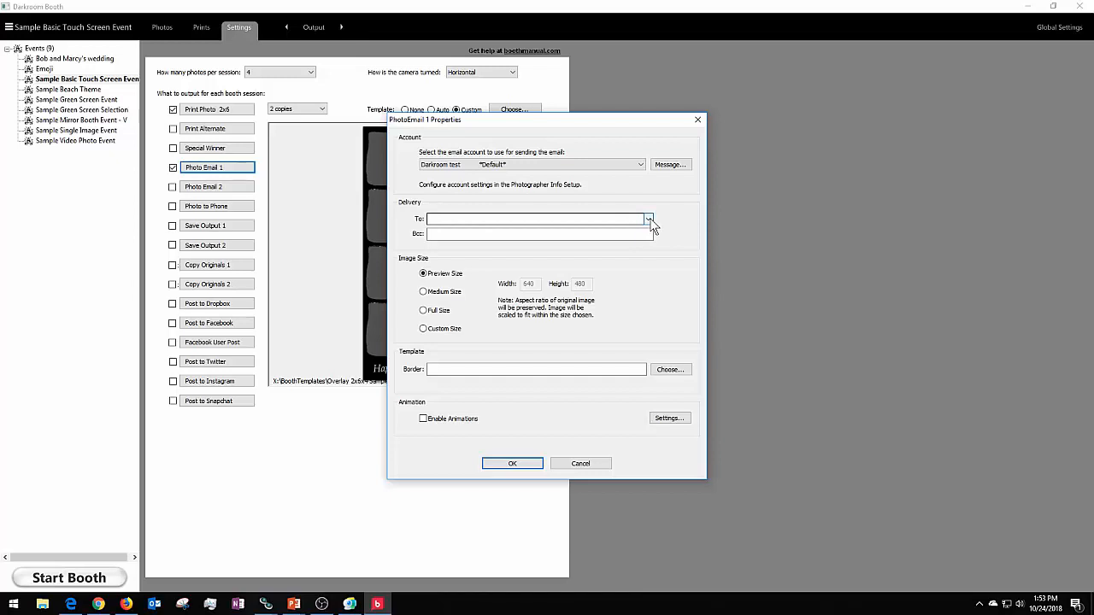
Step: Set Photo Email 1's recipient to "*PROMPT user for email address" and its image size to Full Size
{"action": "left_click", "coordinate": [649, 219]}
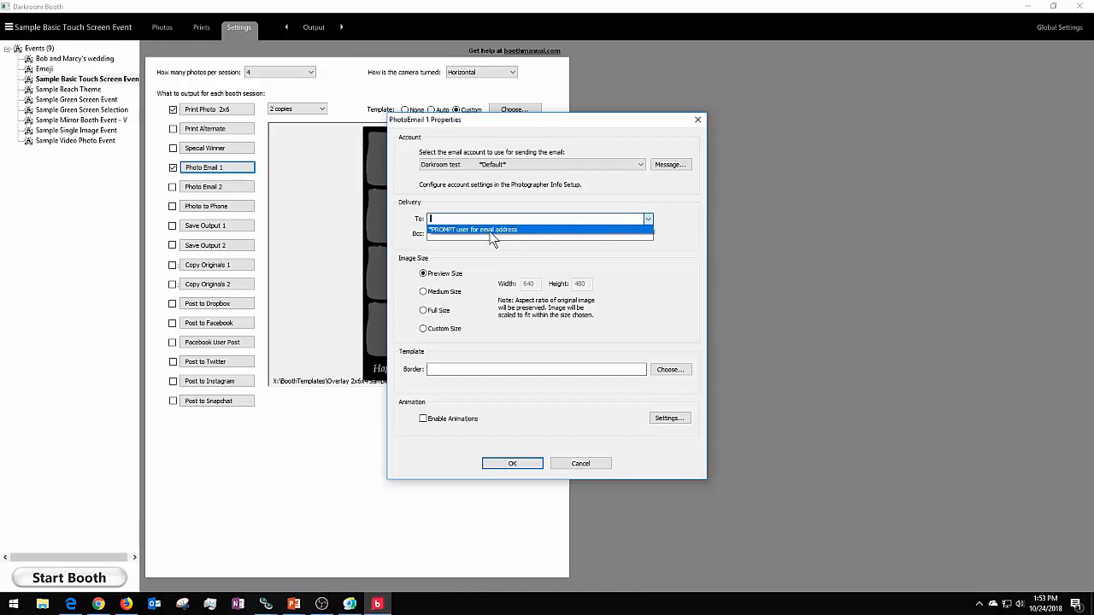
{"action": "left_click", "coordinate": [490, 230]}
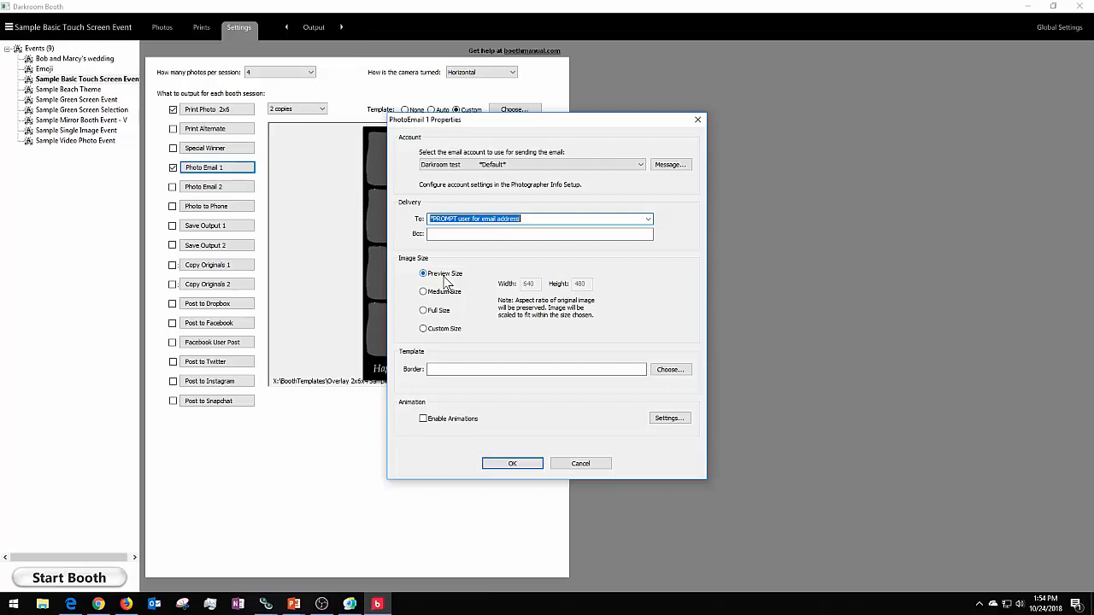
{"action": "left_click", "coordinate": [428, 293]}
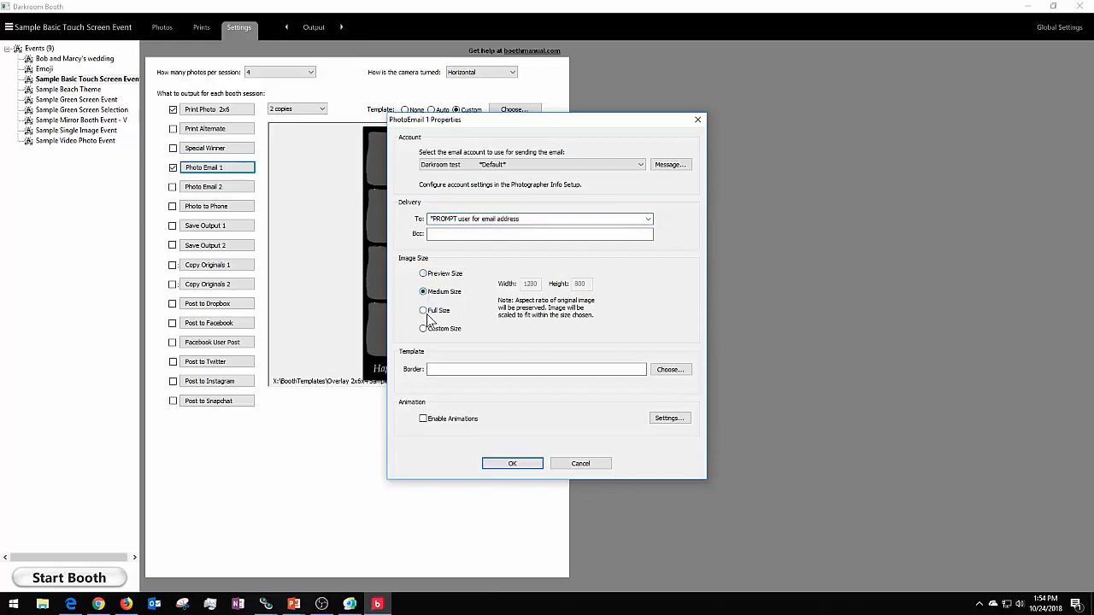
{"action": "left_click", "coordinate": [425, 312]}
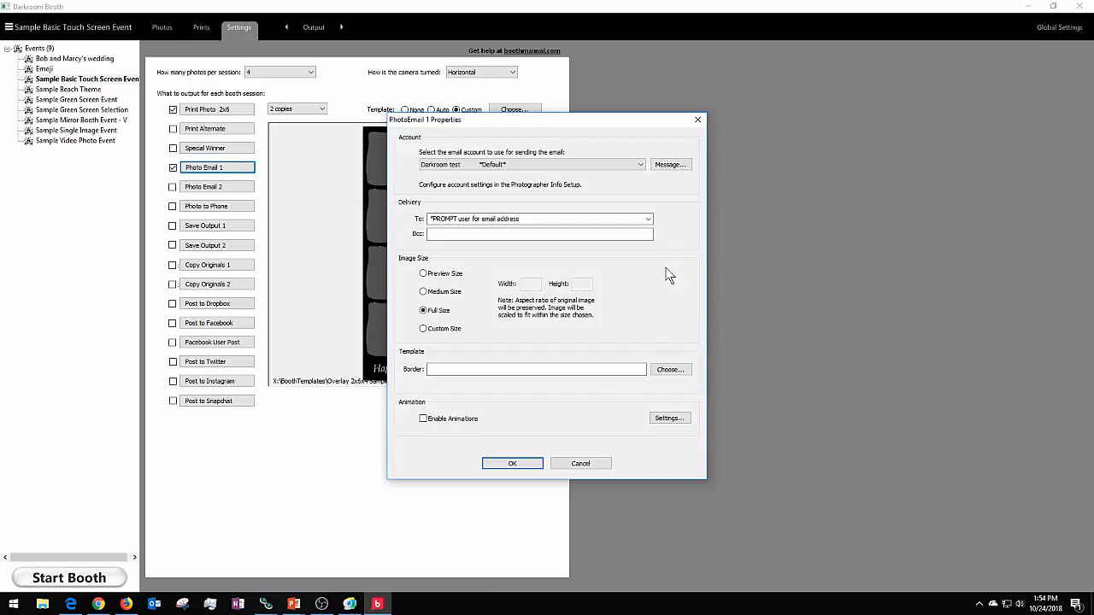
{"action": "left_click", "coordinate": [633, 371]}
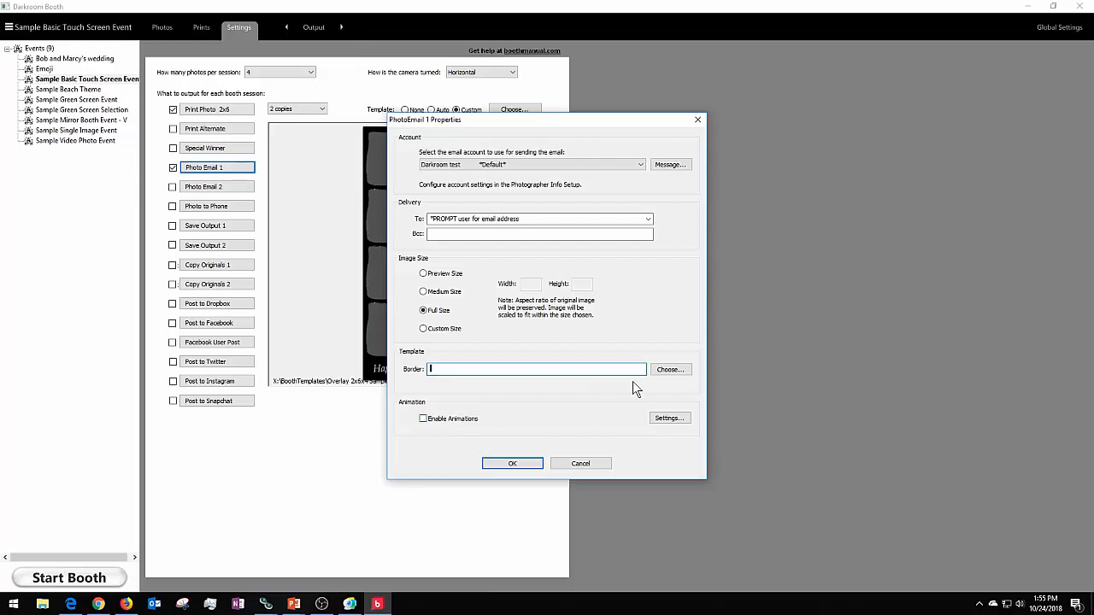
Step: Review Photo Email 1's plain text and HTML message, keep the default wording, and accept the output's properties
{"action": "left_click", "coordinate": [669, 165]}
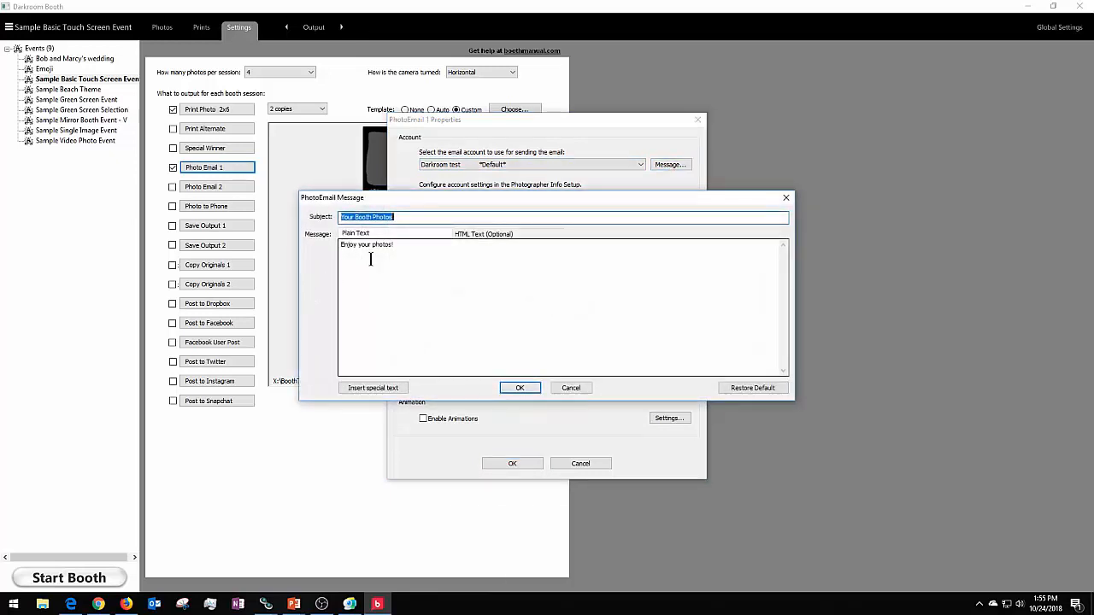
{"action": "left_click", "coordinate": [404, 245]}
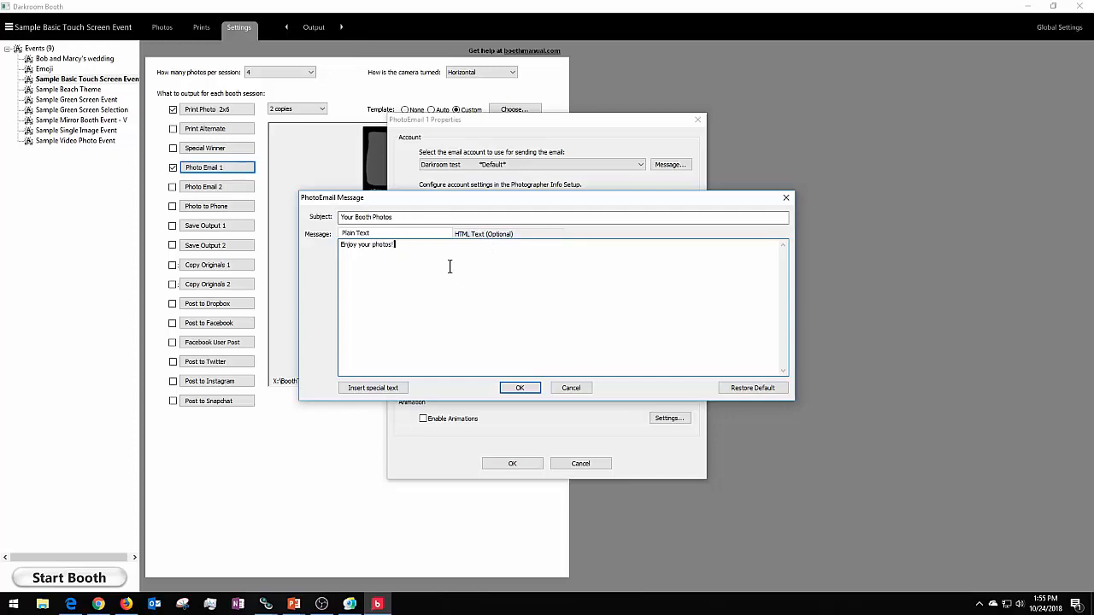
{"action": "left_click", "coordinate": [493, 237]}
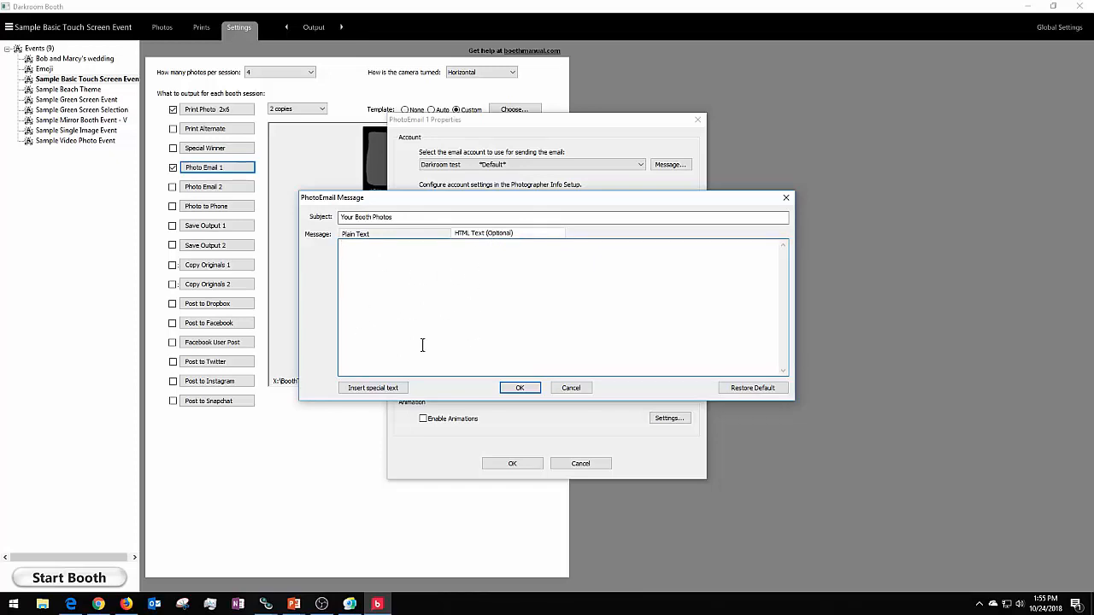
{"action": "left_click", "coordinate": [507, 343]}
{"action": "left_click", "coordinate": [373, 235]}
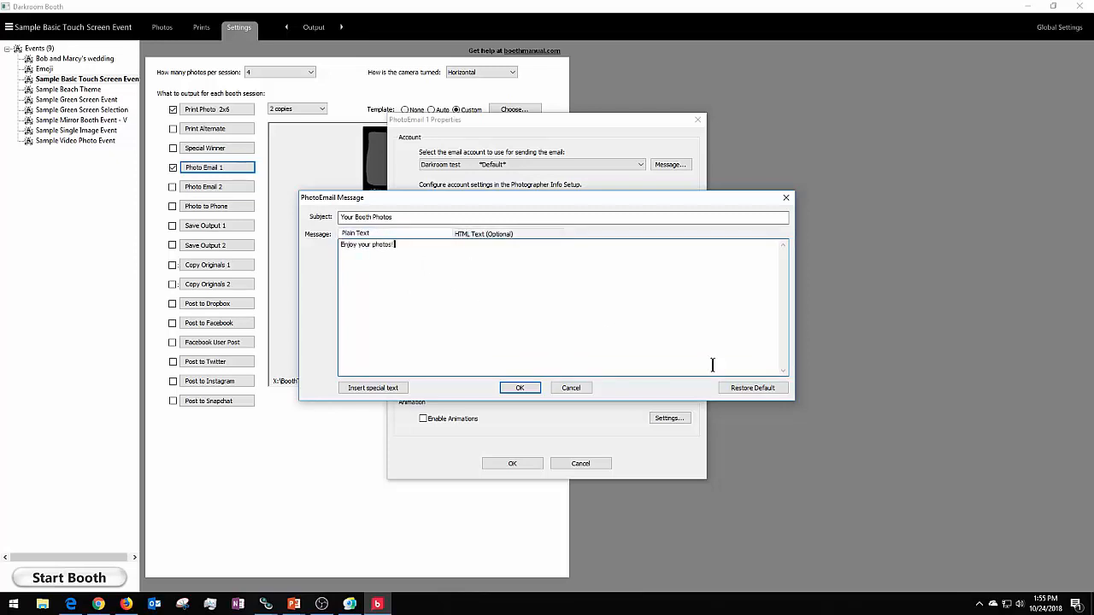
{"action": "left_click", "coordinate": [520, 388]}
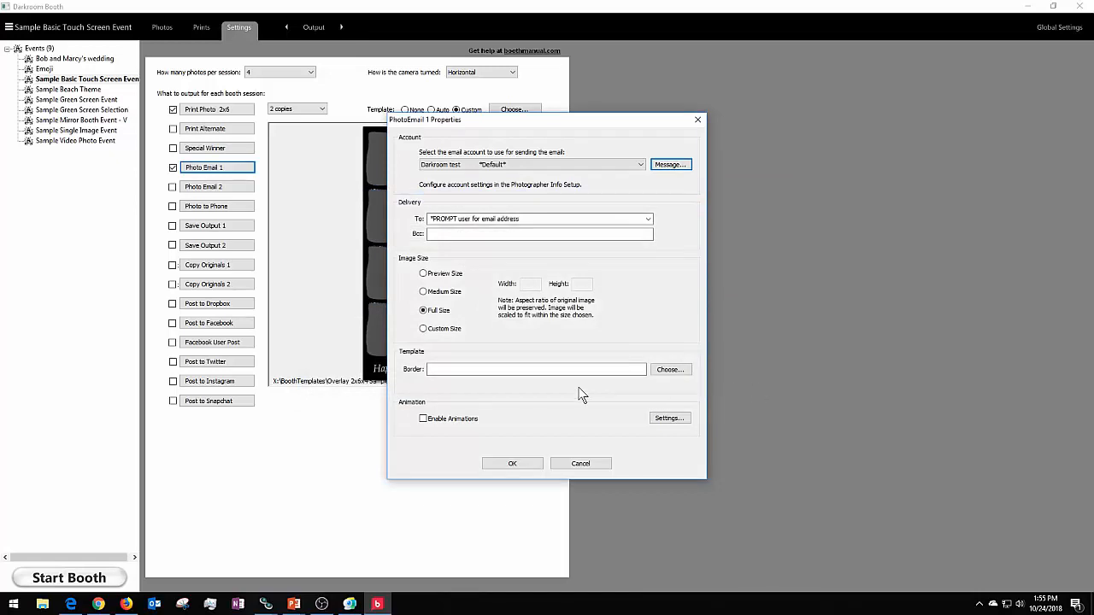
{"action": "left_click", "coordinate": [519, 469]}
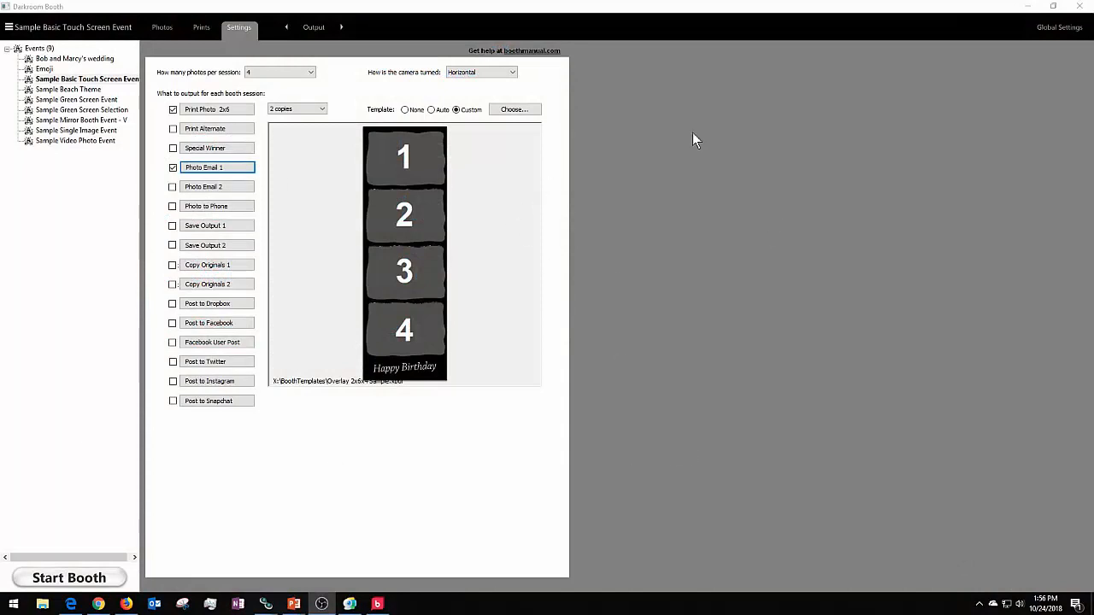
Step: Open the event's text settings and keep the E-Delivery Prompt at "Prompt before session"
{"action": "left_click", "coordinate": [311, 30]}
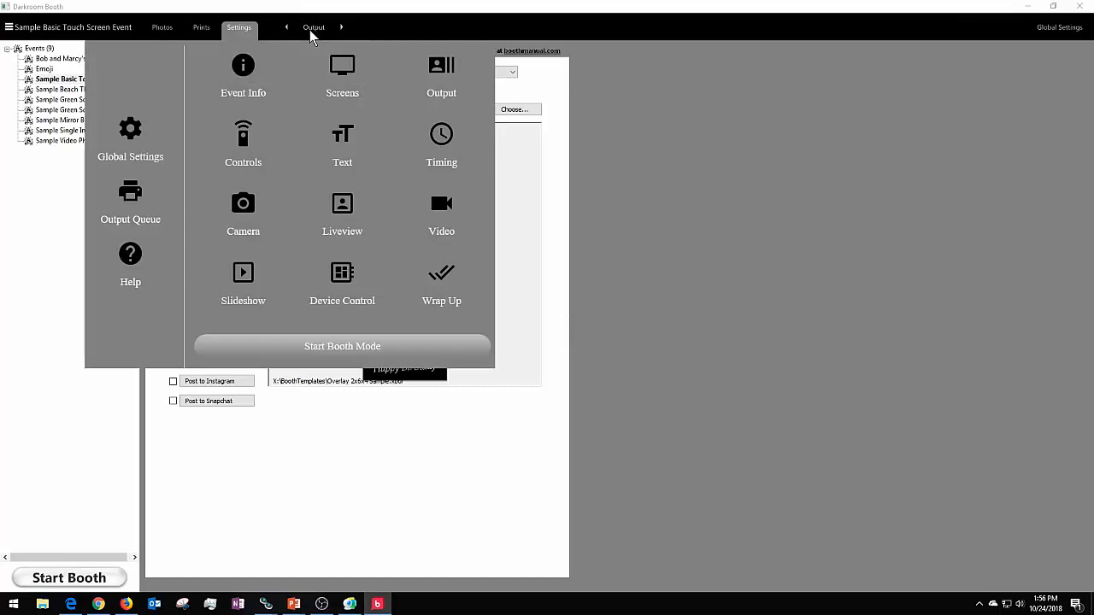
{"action": "left_click", "coordinate": [345, 147]}
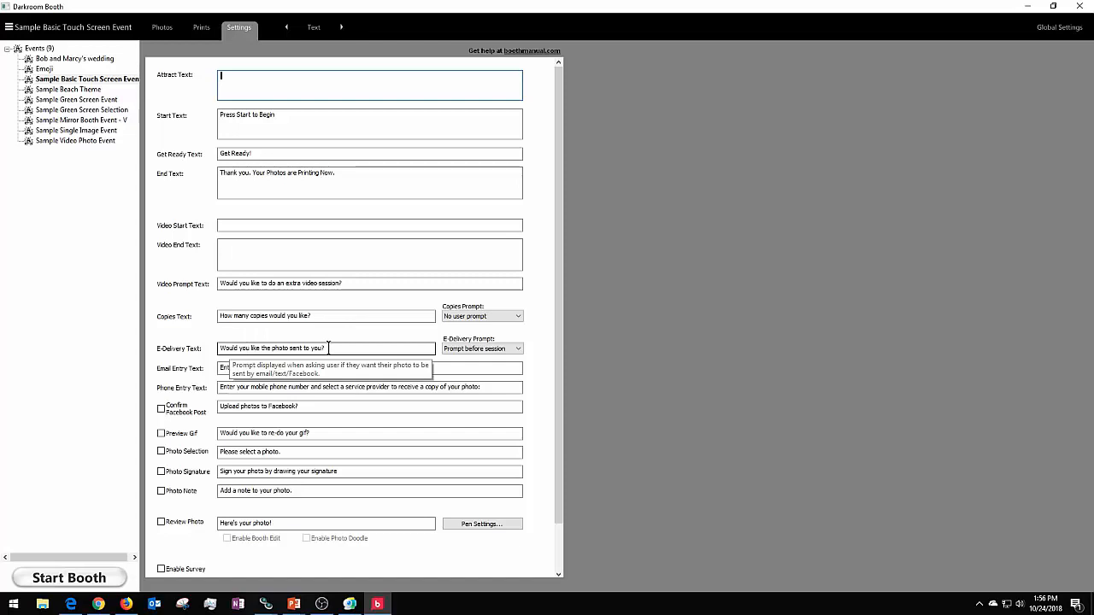
{"action": "left_click", "coordinate": [451, 350]}
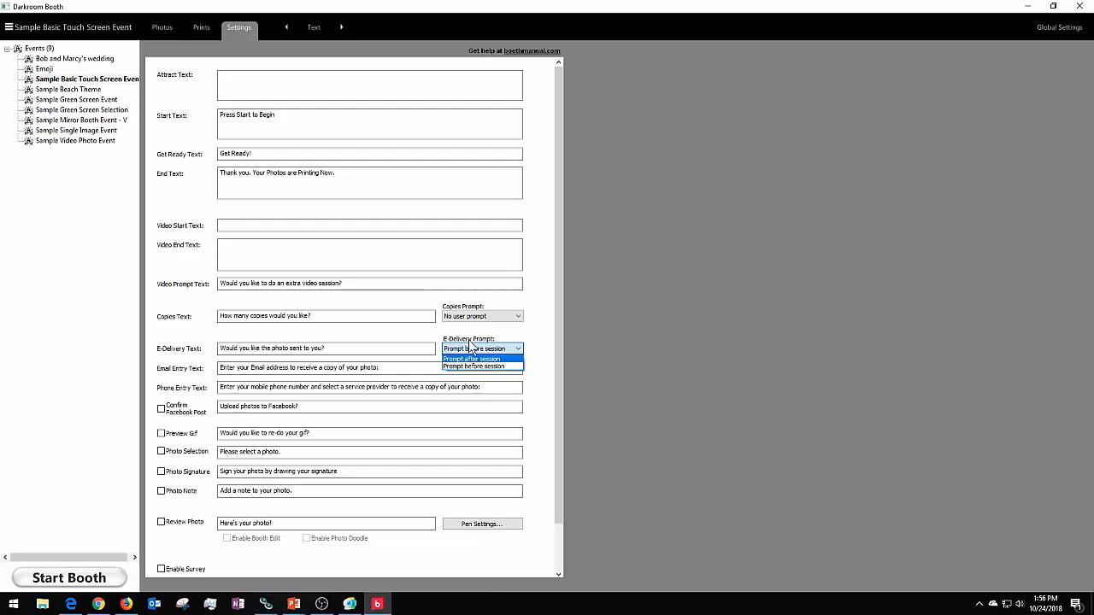
{"action": "left_click", "coordinate": [470, 366]}
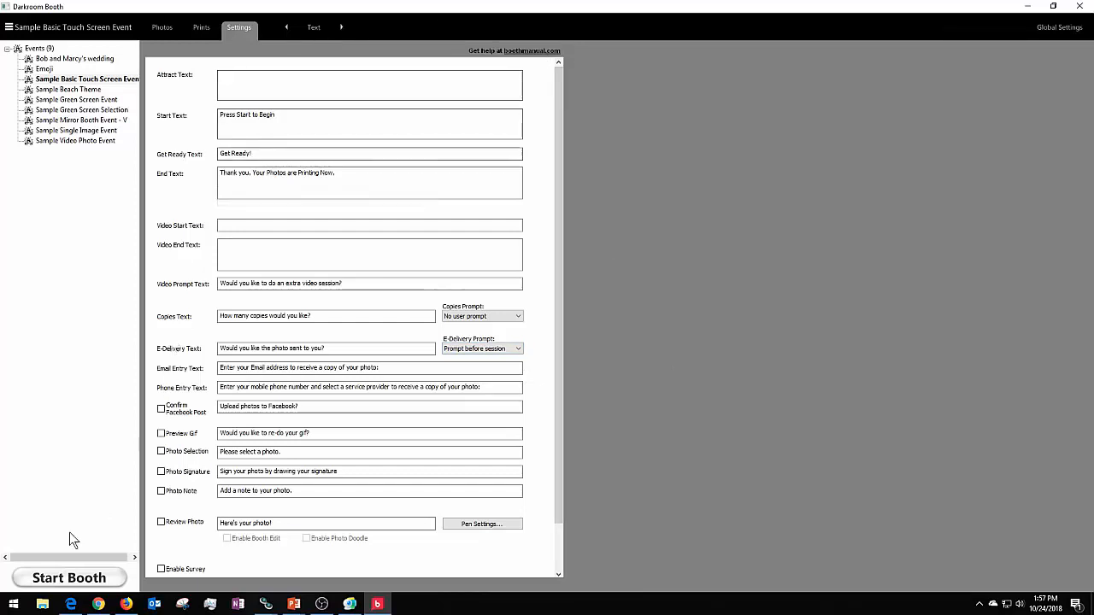
Step: Start the booth for the sample touch screen event and begin a Color session
{"action": "left_click", "coordinate": [75, 581]}
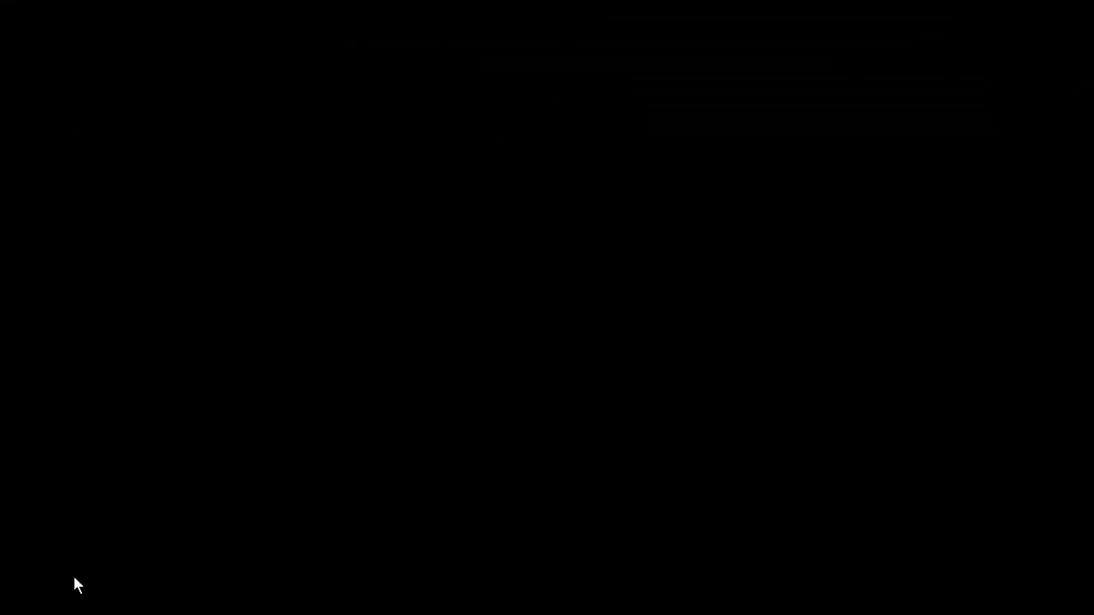
{"action": "left_click", "coordinate": [577, 344]}
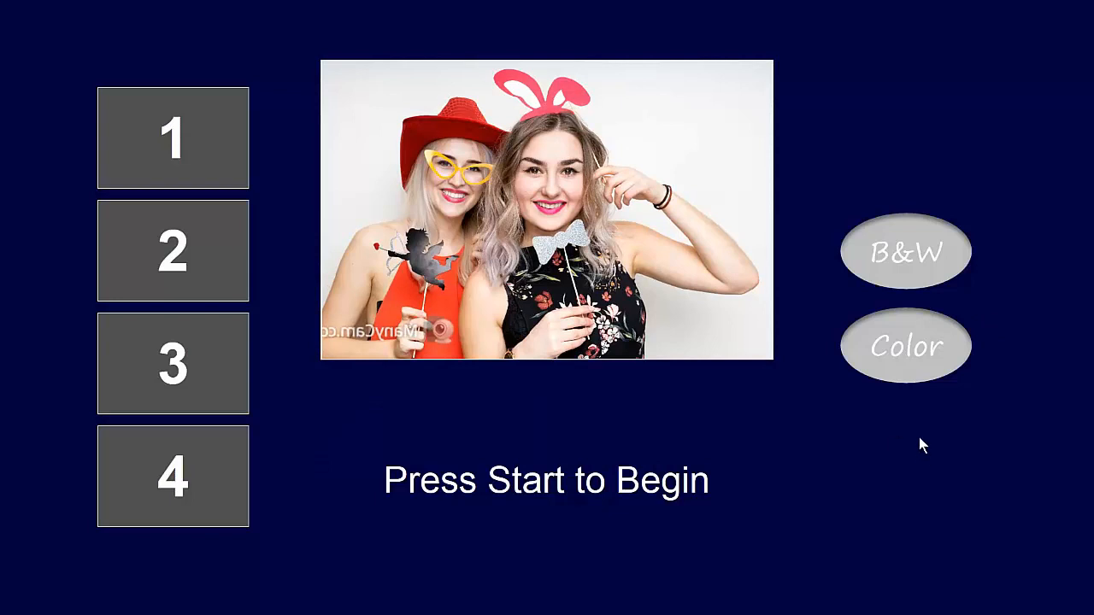
{"action": "left_click", "coordinate": [913, 344]}
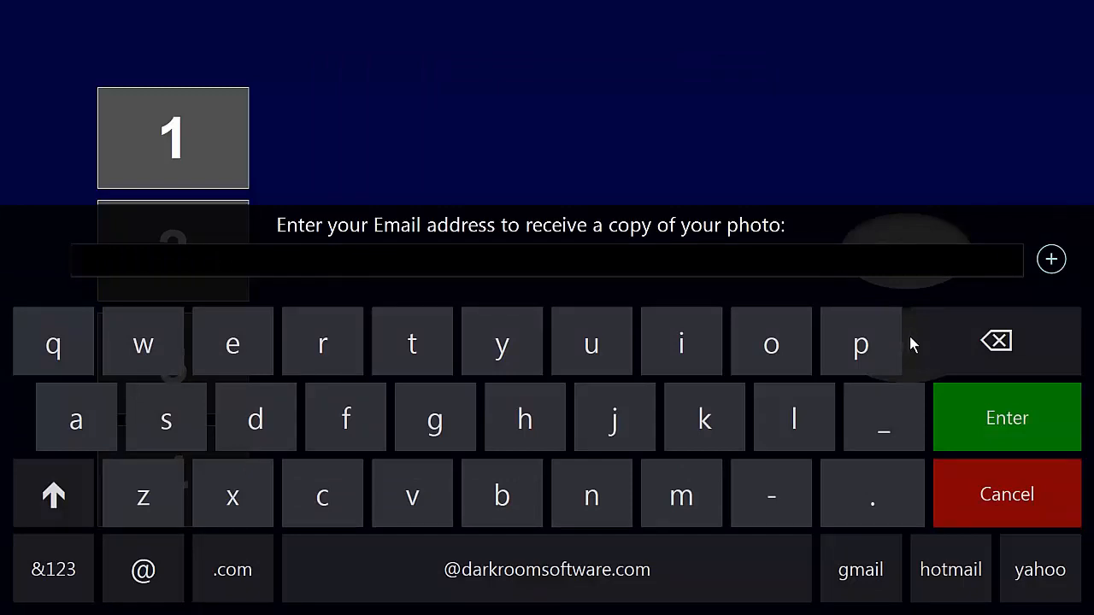
Step: Enter the guest's email address for receiving the photo, submit it, and exit the booth once the session is running
{"action": "left_click", "coordinate": [143, 344]}
{"action": "left_click", "coordinate": [76, 420]}
{"action": "left_click", "coordinate": [779, 418]}
{"action": "left_click", "coordinate": [758, 416]}
{"action": "left_click", "coordinate": [496, 343]}
{"action": "left_click", "coordinate": [585, 581]}
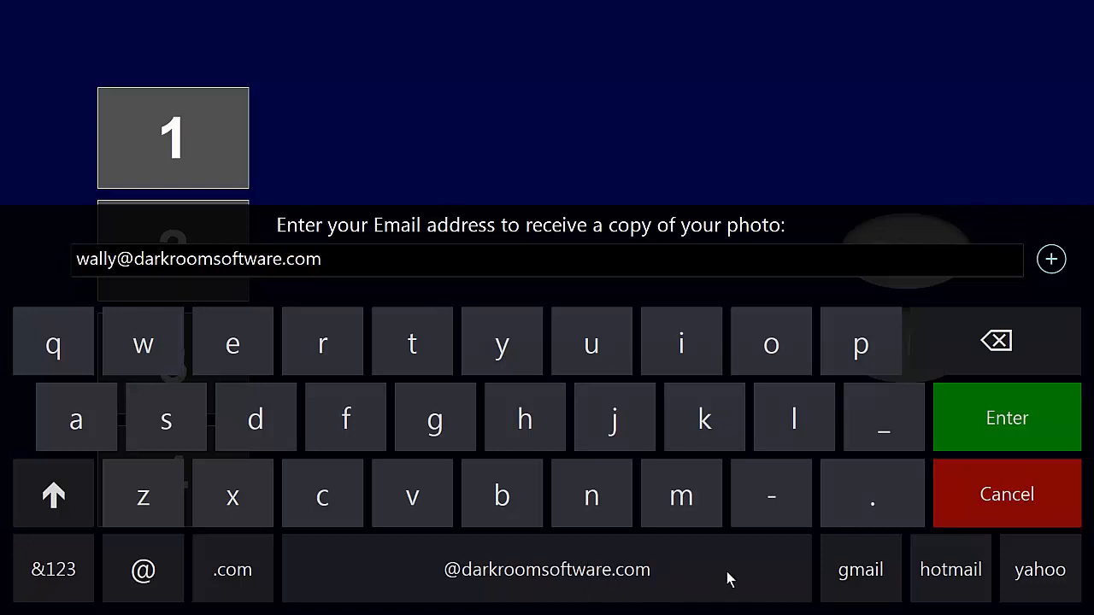
{"action": "left_click", "coordinate": [1037, 426]}
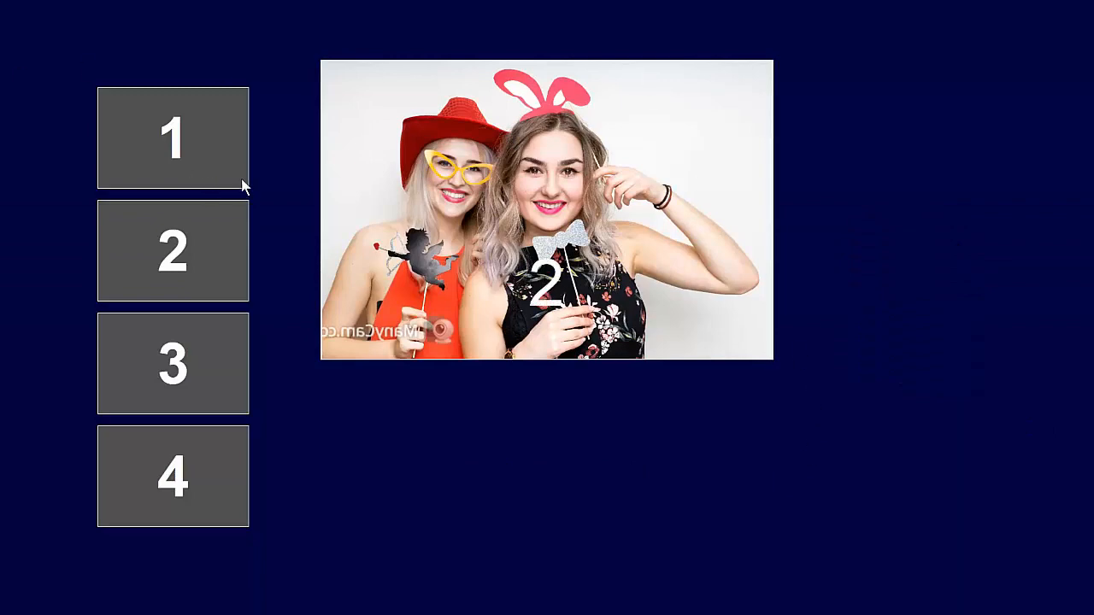
{"action": "key", "text": "Escape"}
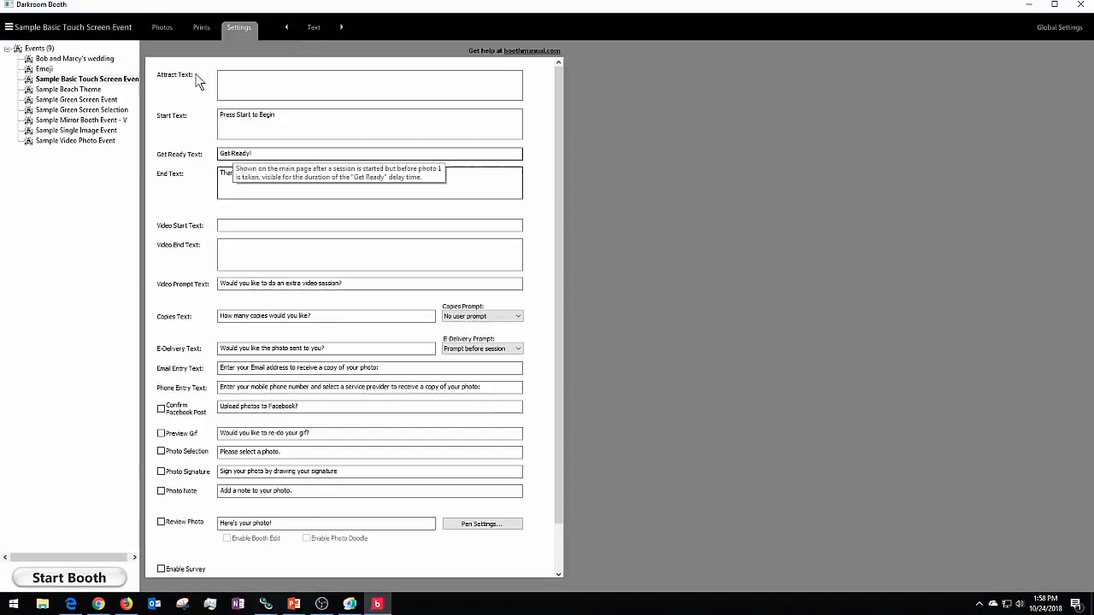
Step: Check the pending and completed jobs in the output queue, return to the events, and look at the print options
{"action": "left_click", "coordinate": [201, 27]}
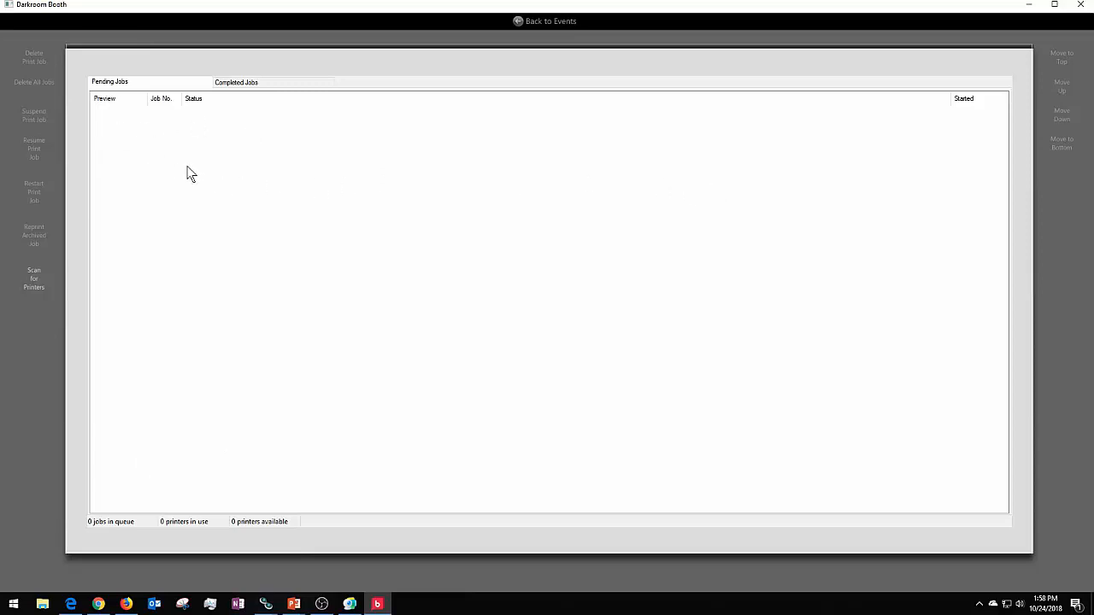
{"action": "left_click", "coordinate": [237, 83]}
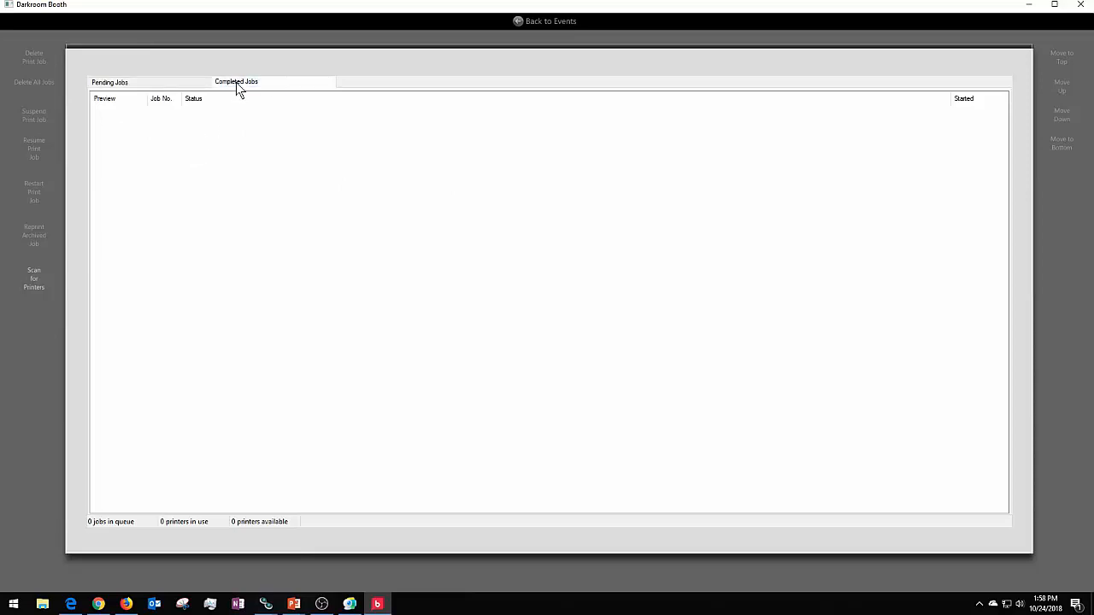
{"action": "left_click", "coordinate": [160, 86]}
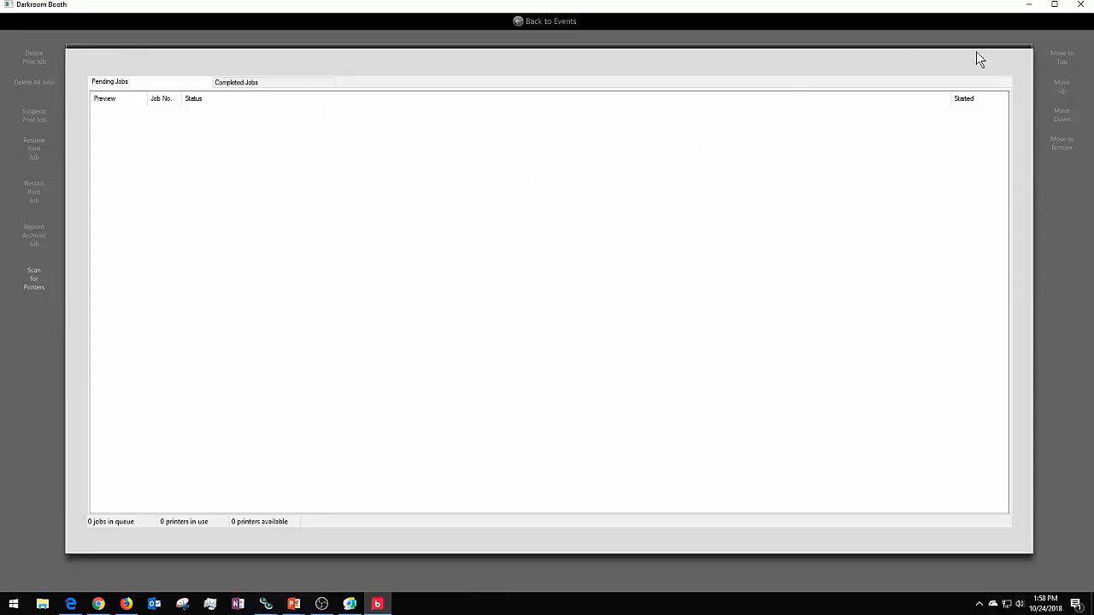
{"action": "left_click", "coordinate": [538, 23]}
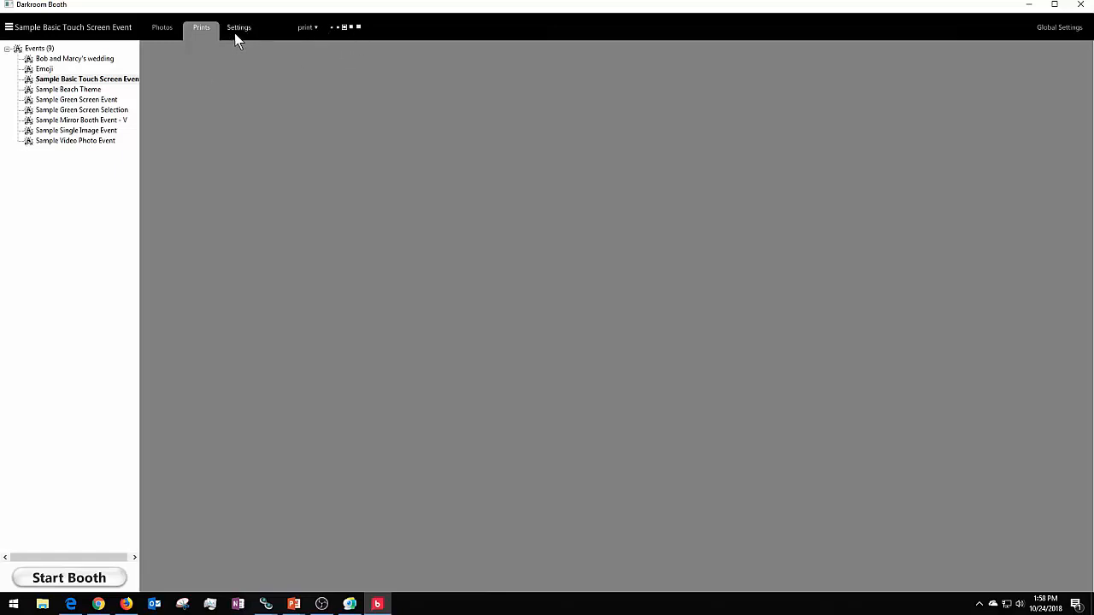
{"action": "left_click", "coordinate": [304, 28]}
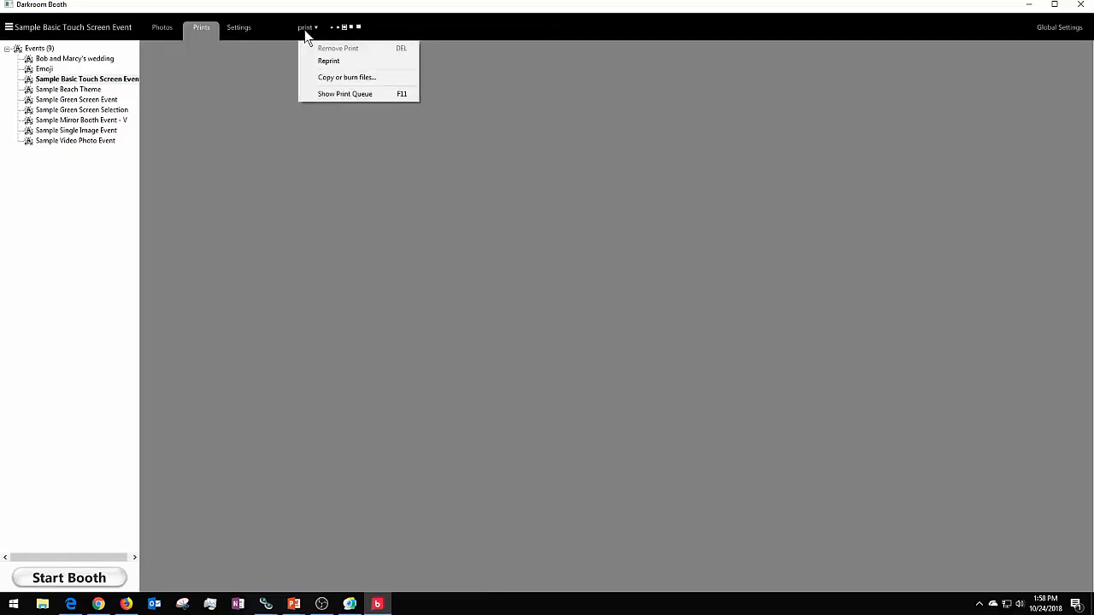
Step: Return to the event's output settings and enable the Photo to Phone output
{"action": "left_click", "coordinate": [239, 29]}
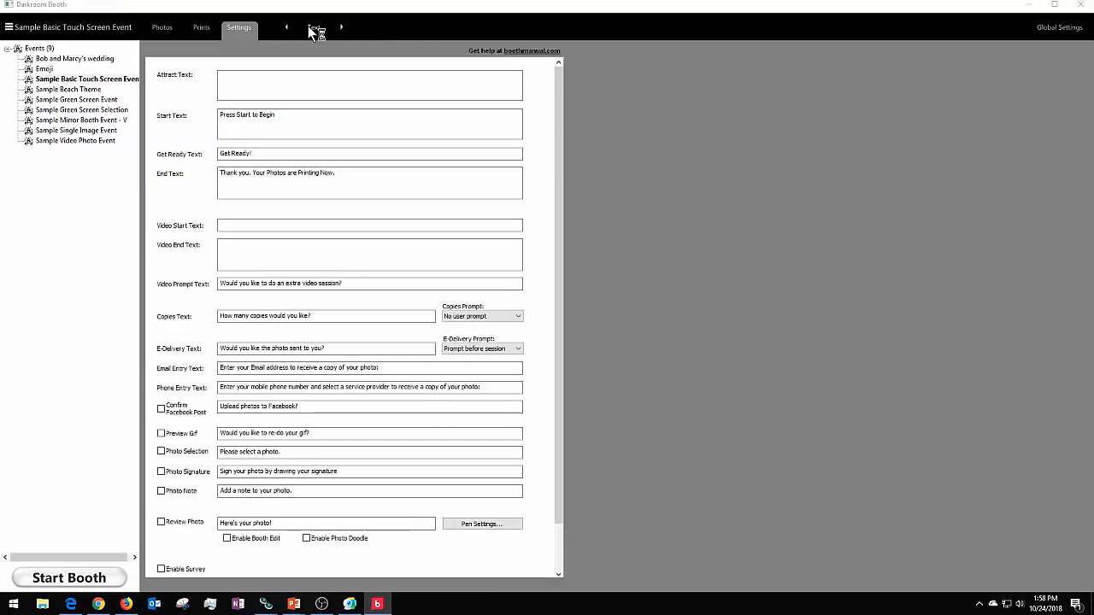
{"action": "left_click", "coordinate": [312, 27]}
{"action": "left_click", "coordinate": [441, 75]}
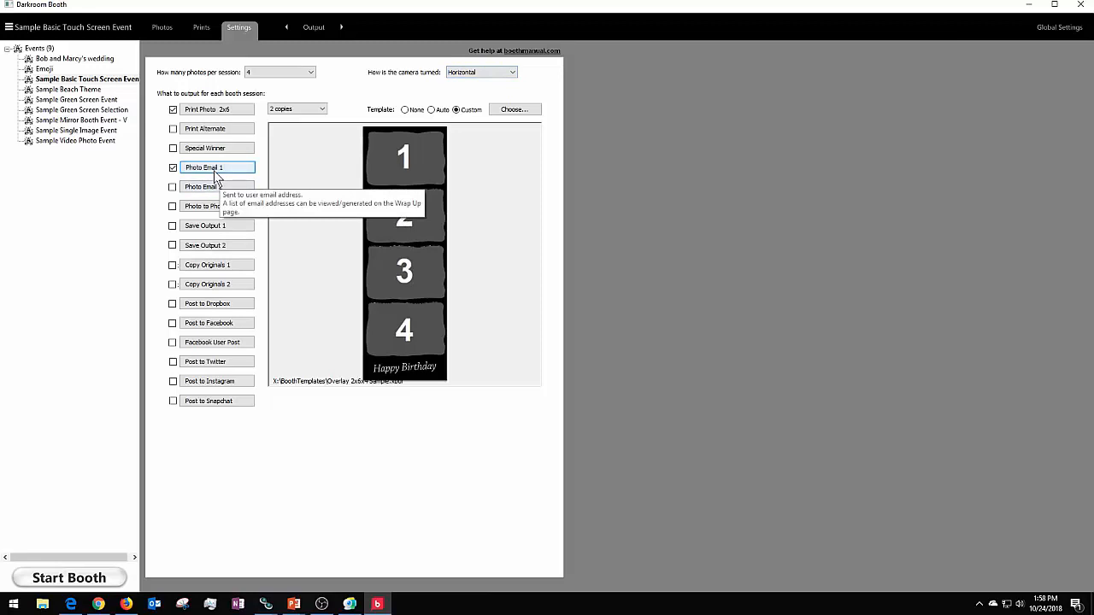
{"action": "left_click", "coordinate": [173, 207]}
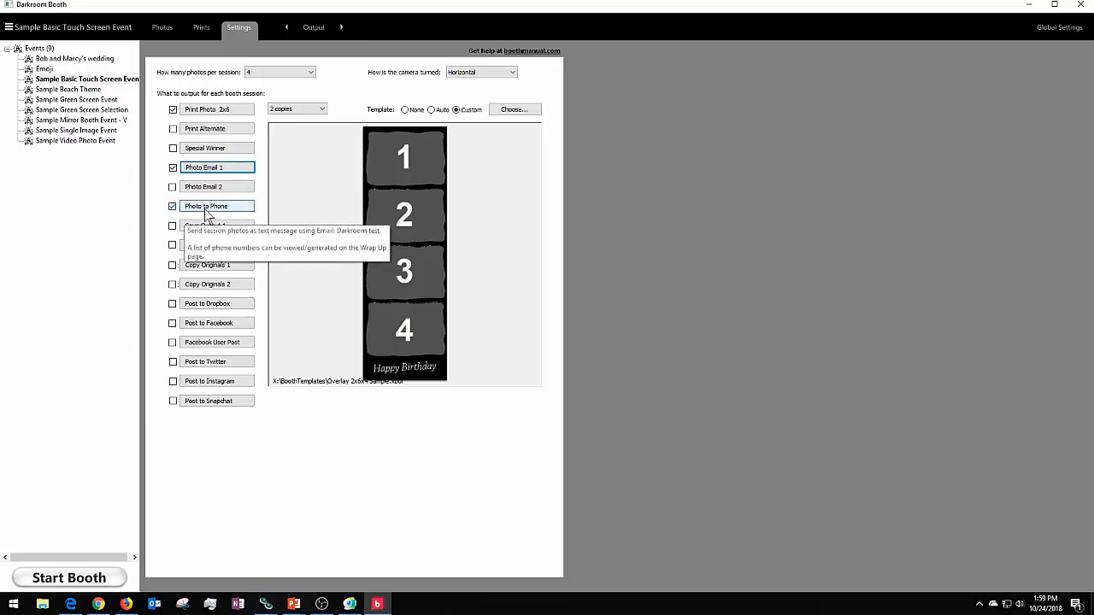
Step: Review Photo to Phone's message wording, keep its image size at Full Size after trying the smaller sizes, and accept the properties
{"action": "left_click", "coordinate": [207, 210]}
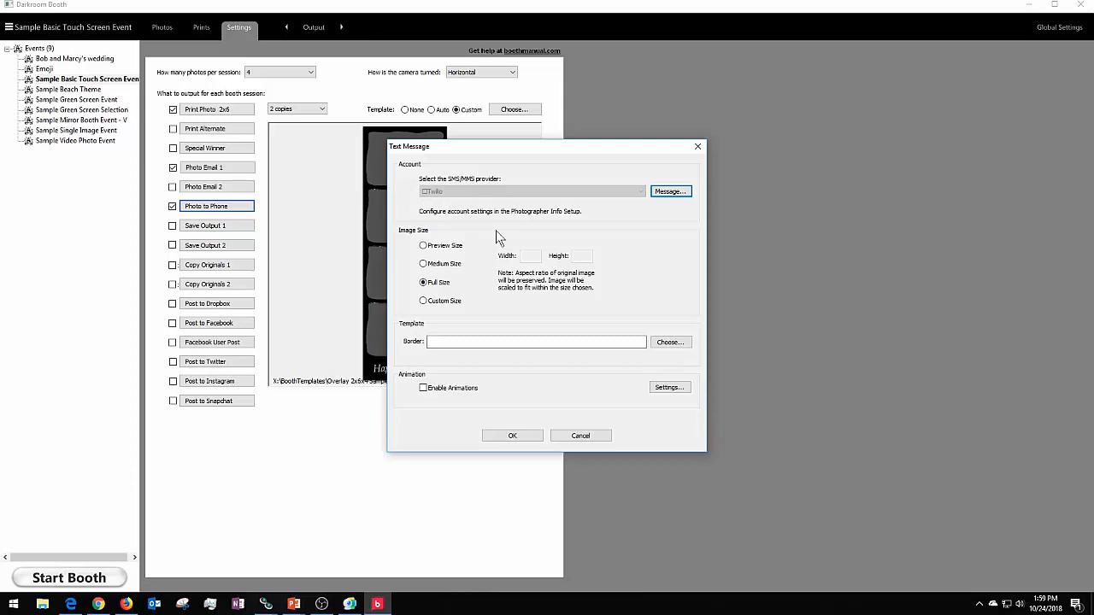
{"action": "left_click", "coordinate": [674, 192]}
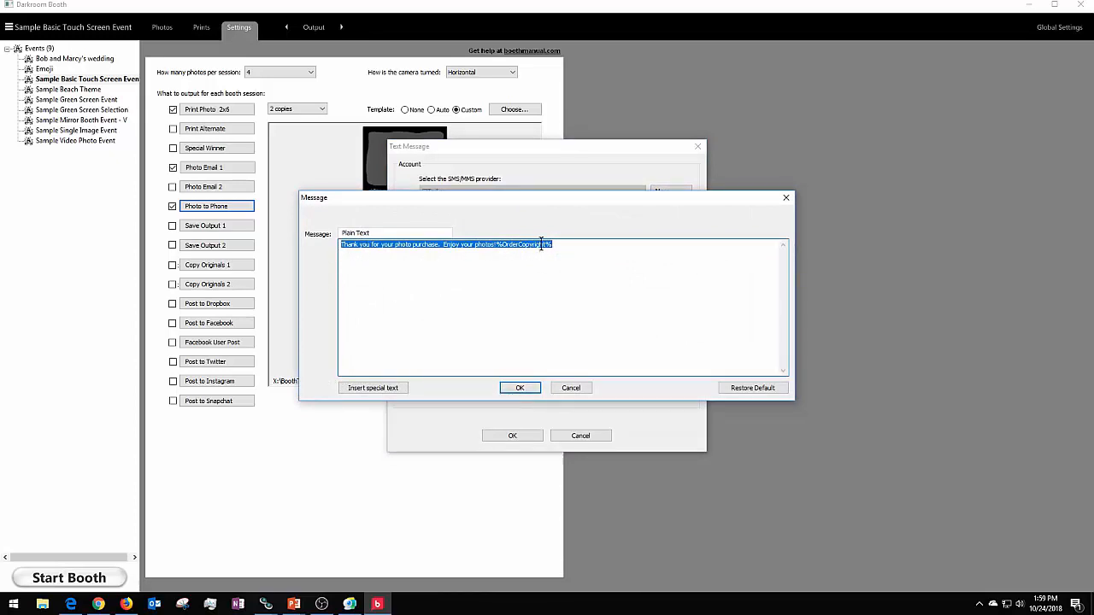
{"action": "left_click", "coordinate": [524, 390]}
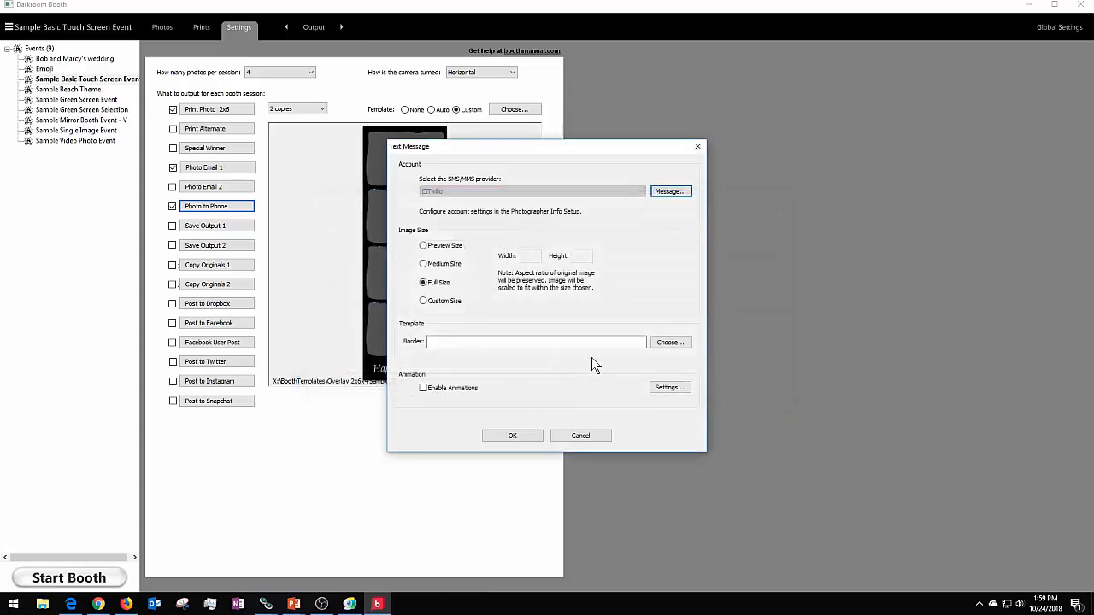
{"action": "left_click", "coordinate": [438, 268]}
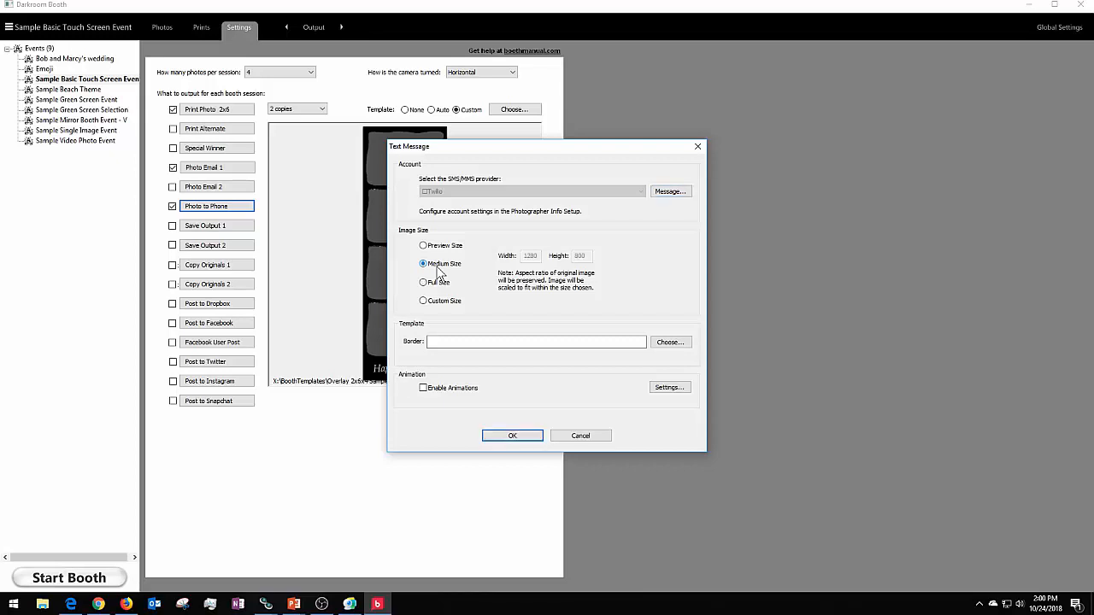
{"action": "left_click", "coordinate": [443, 247]}
{"action": "left_click", "coordinate": [424, 285]}
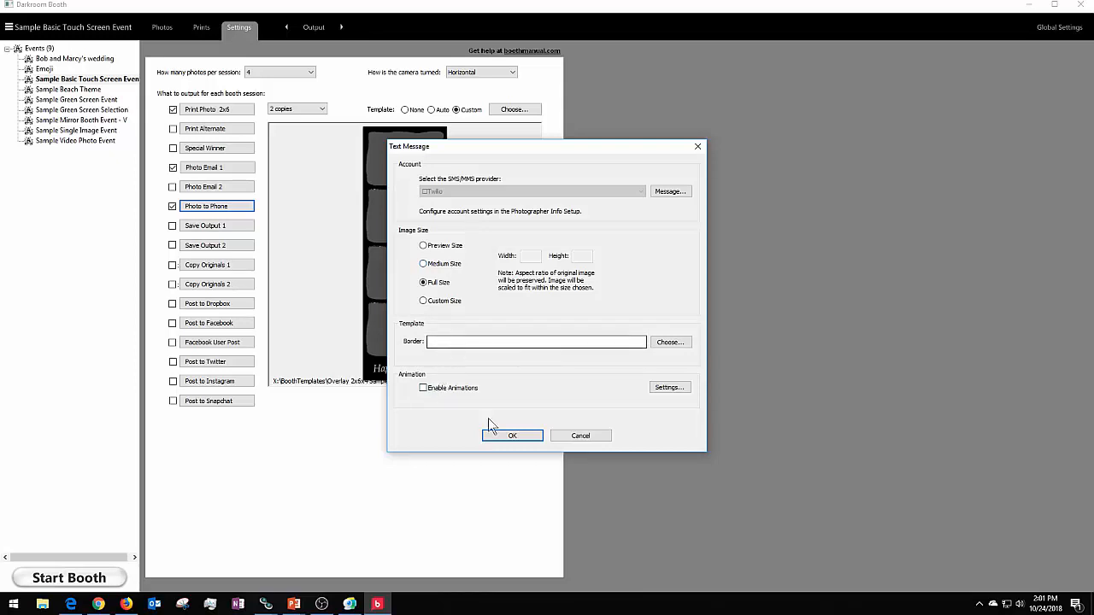
{"action": "left_click", "coordinate": [510, 436]}
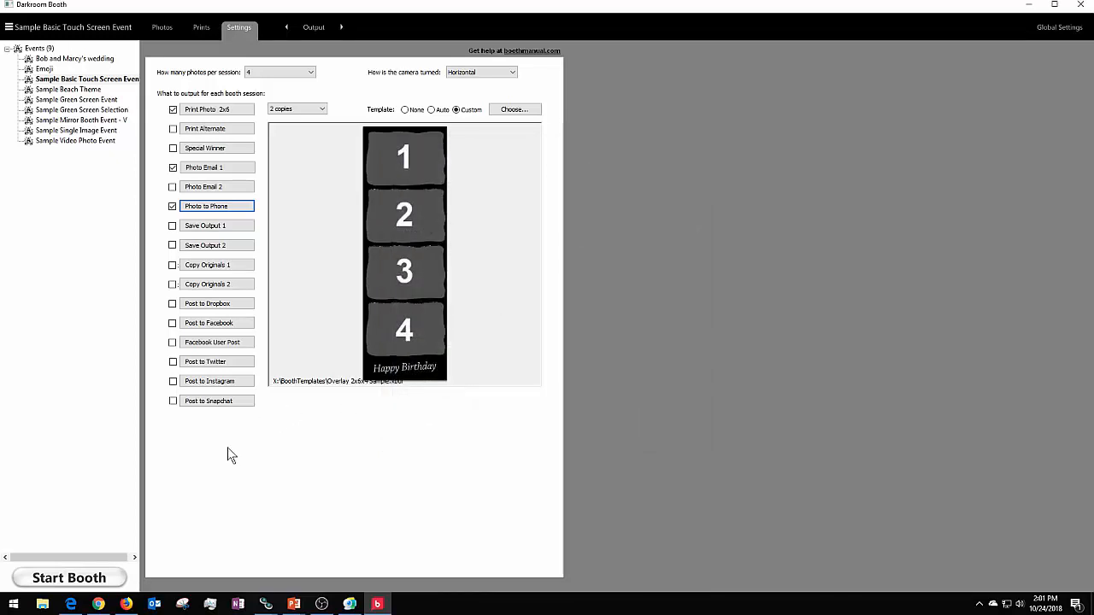
Step: Start the booth, begin a Color session, and choose phone delivery for the photo
{"action": "left_click", "coordinate": [91, 578]}
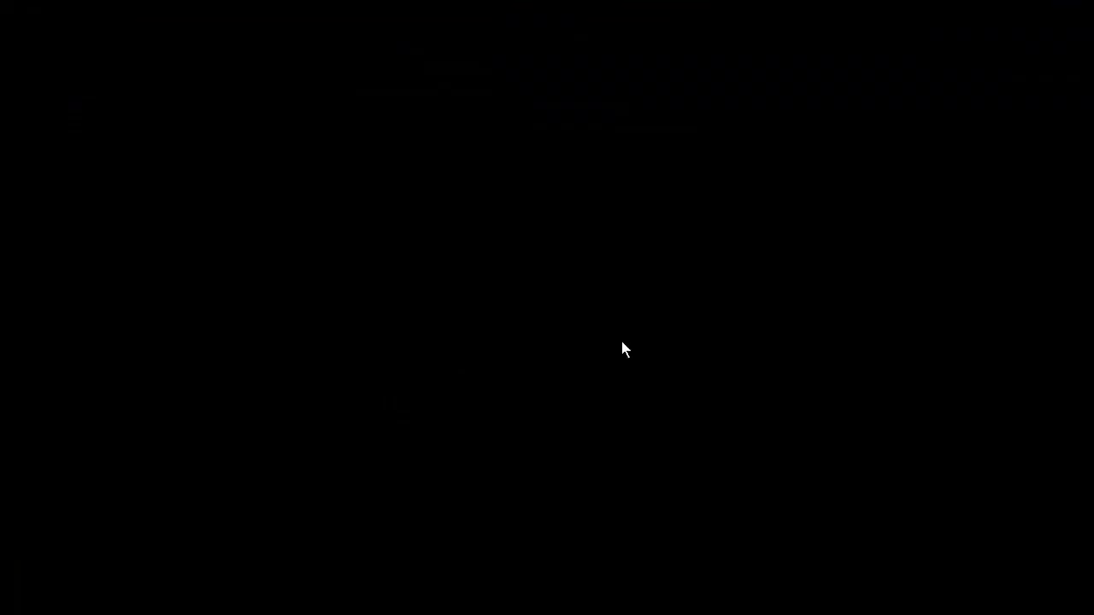
{"action": "left_click", "coordinate": [575, 343]}
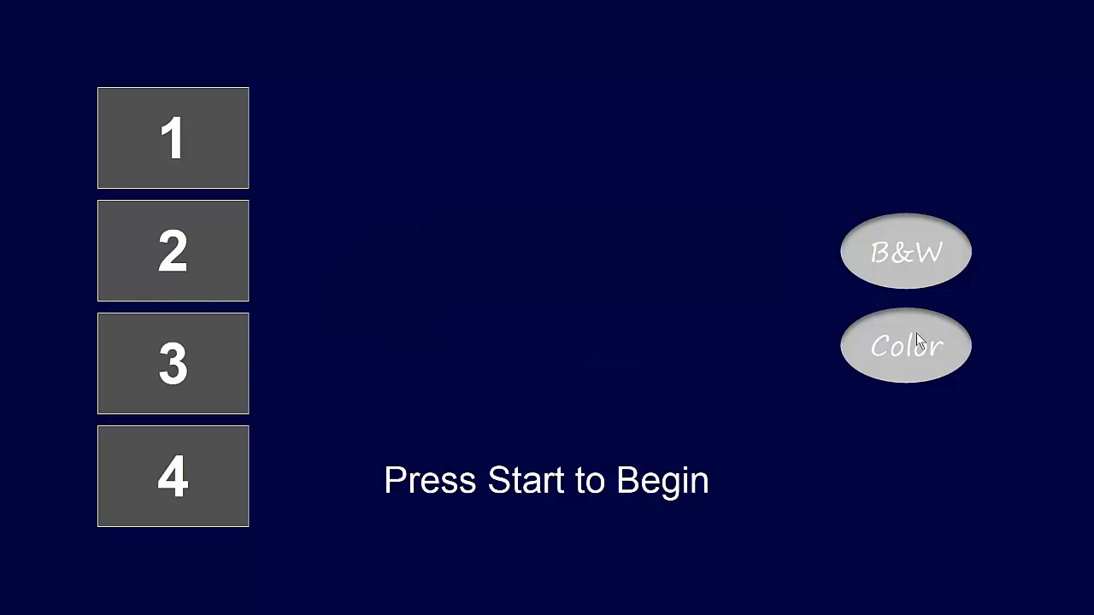
{"action": "left_click", "coordinate": [912, 373]}
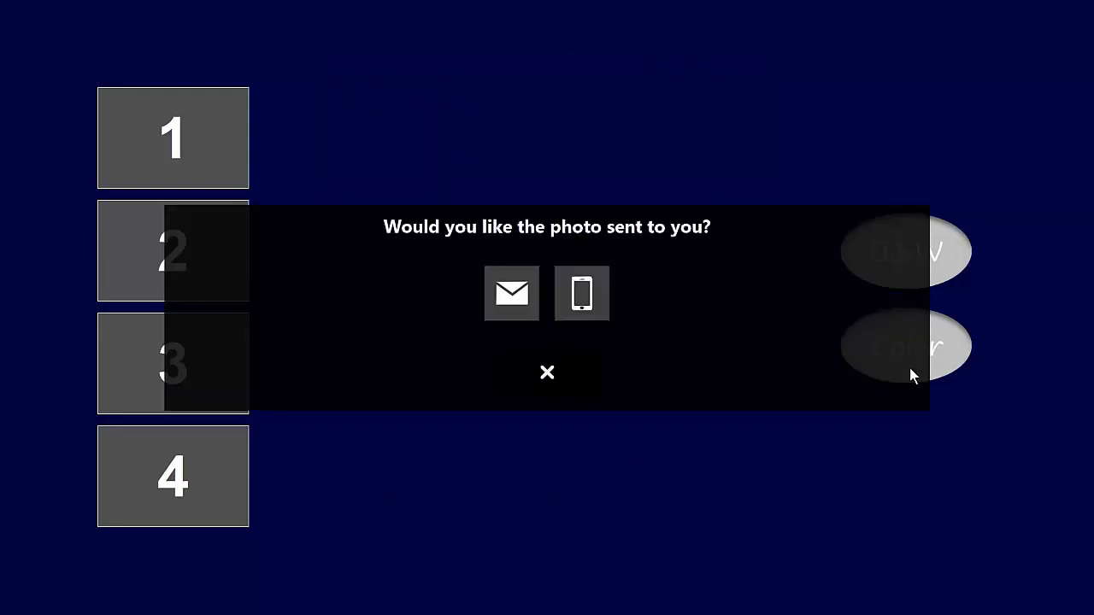
{"action": "left_click", "coordinate": [581, 293]}
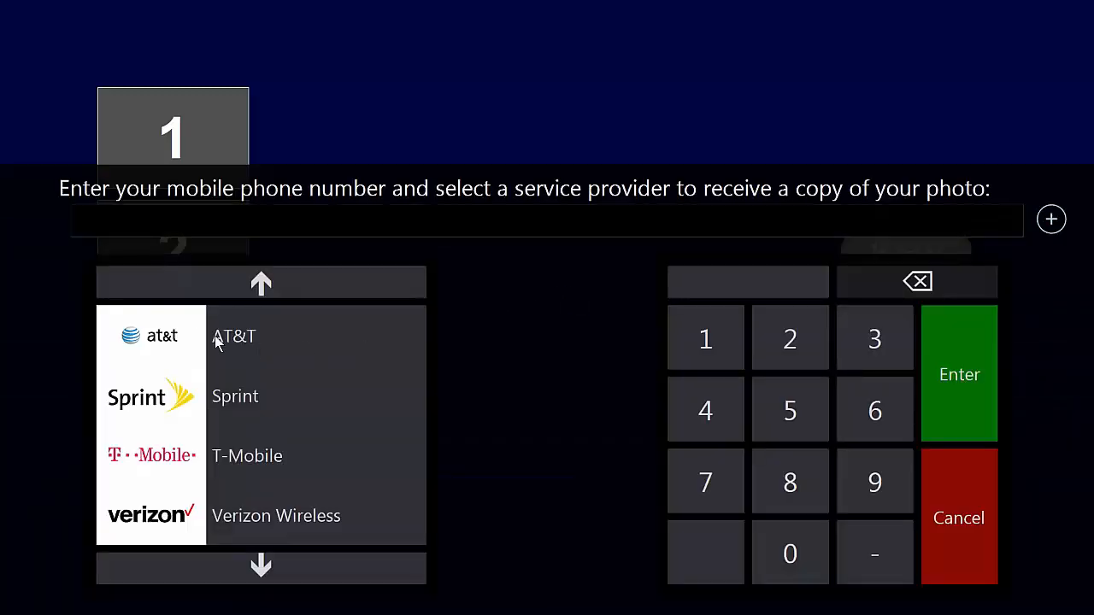
Step: Select AT&T as the service provider and enter the guest's mobile phone number
{"action": "left_click", "coordinate": [175, 342]}
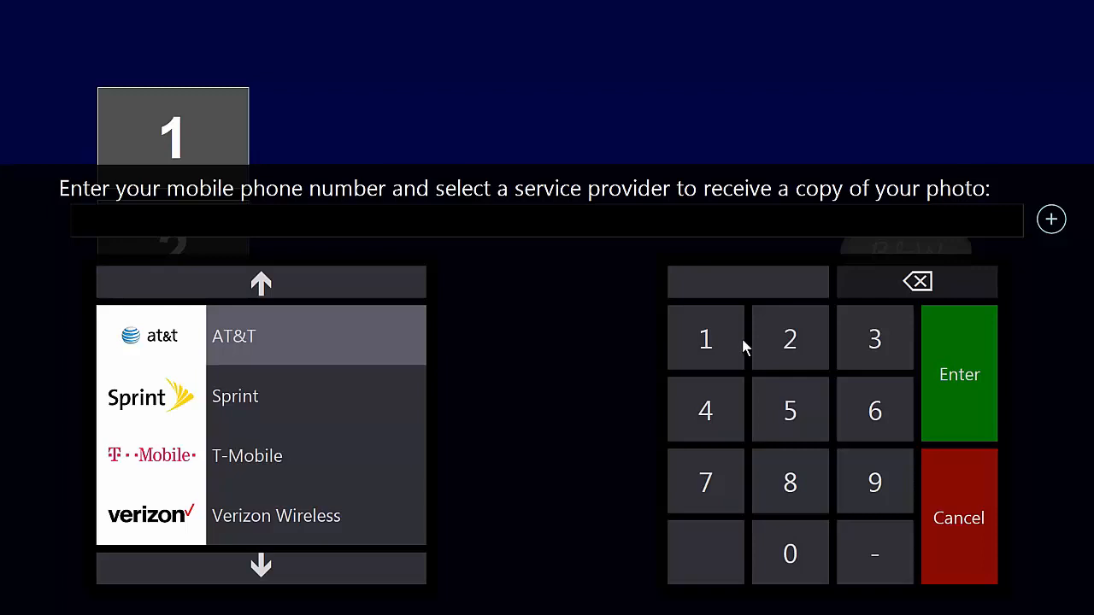
{"action": "left_click", "coordinate": [780, 336]}
{"action": "left_click", "coordinate": [781, 336]}
{"action": "left_click", "coordinate": [723, 339]}
{"action": "left_click", "coordinate": [735, 408]}
{"action": "left_click", "coordinate": [809, 410]}
{"action": "left_click", "coordinate": [866, 369]}
{"action": "left_click", "coordinate": [867, 411]}
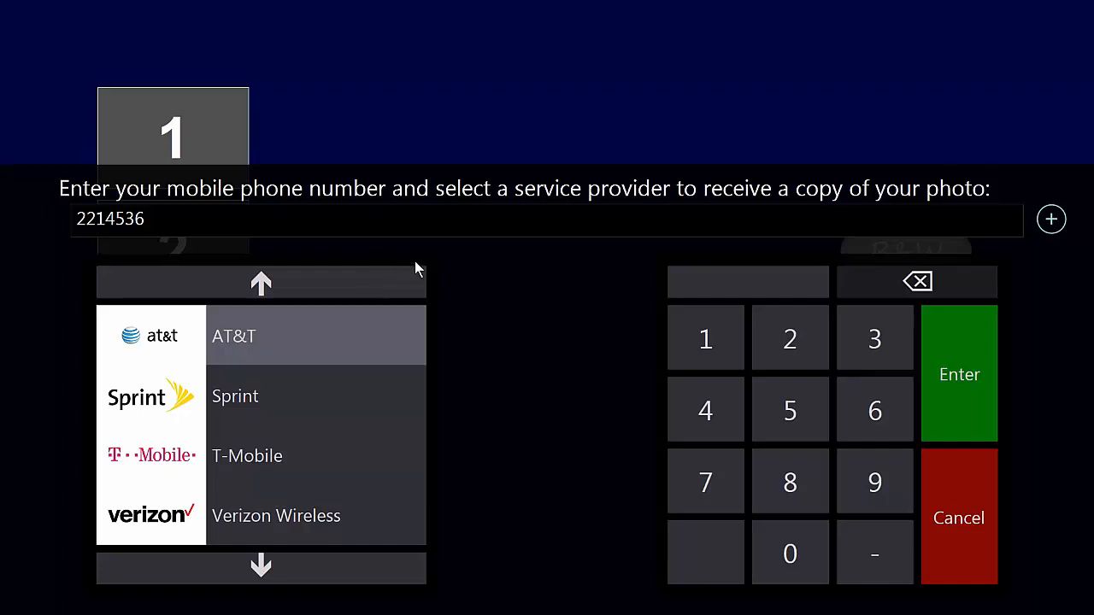
Step: Cancel the phone number entry, decline photo delivery, and exit the booth session
{"action": "left_click", "coordinate": [961, 516]}
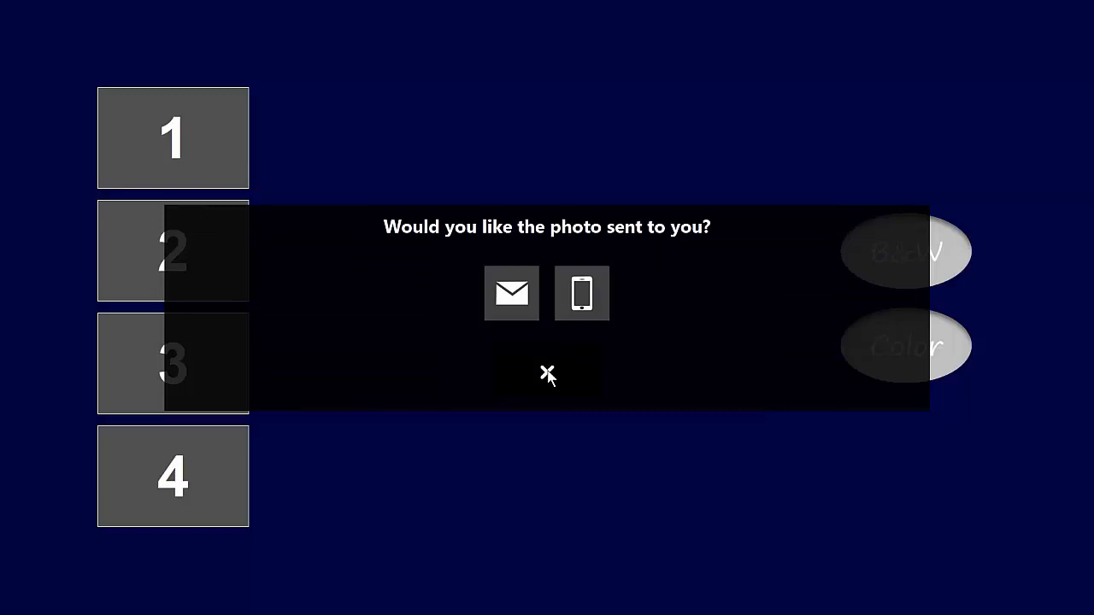
{"action": "left_click", "coordinate": [548, 374]}
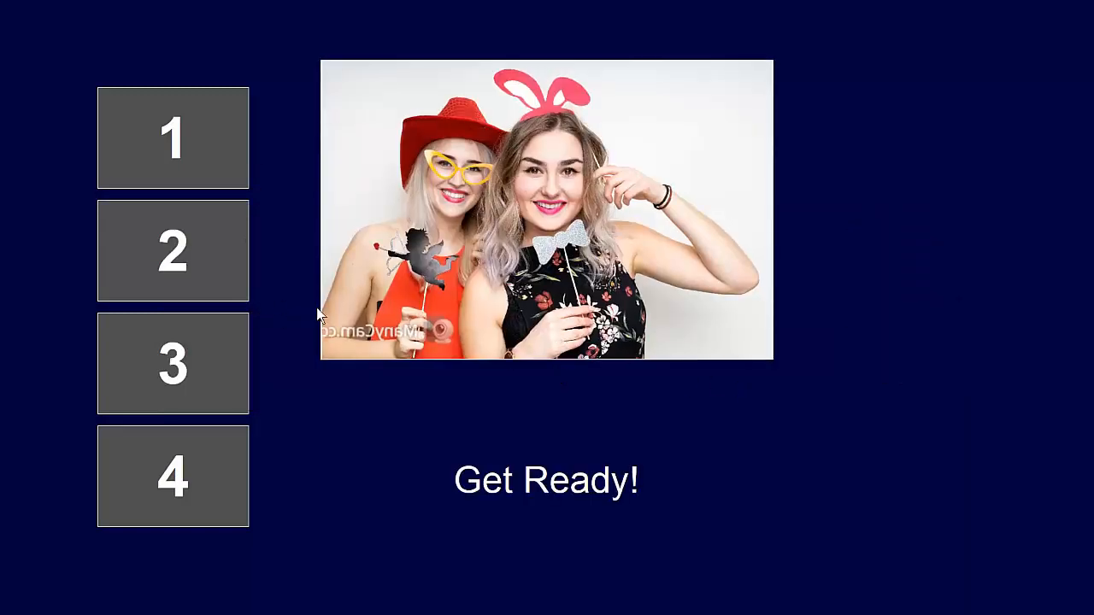
{"action": "key", "text": "Escape"}
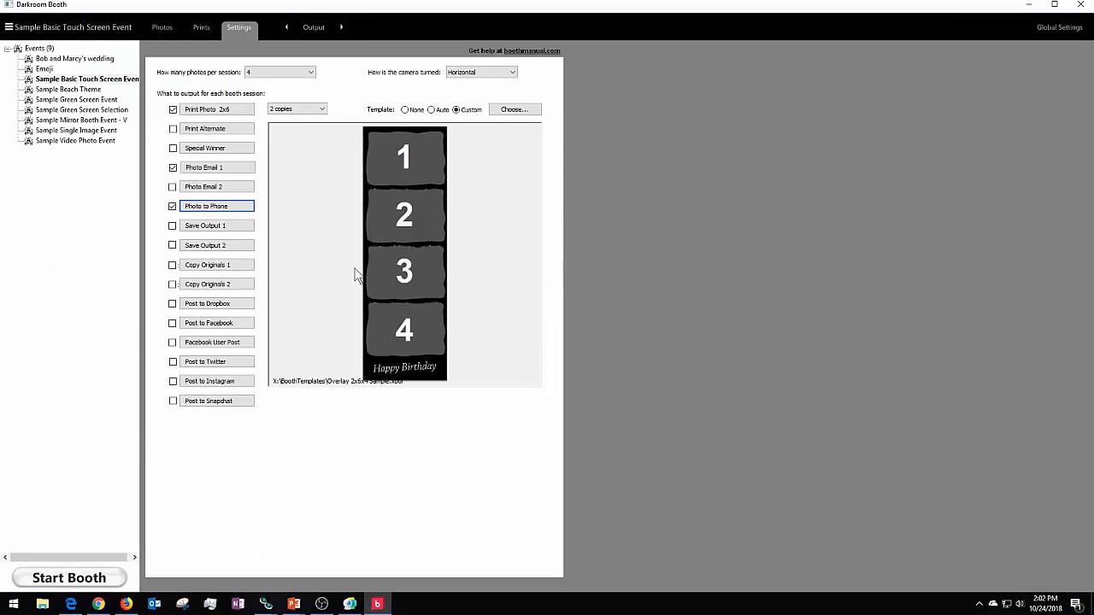